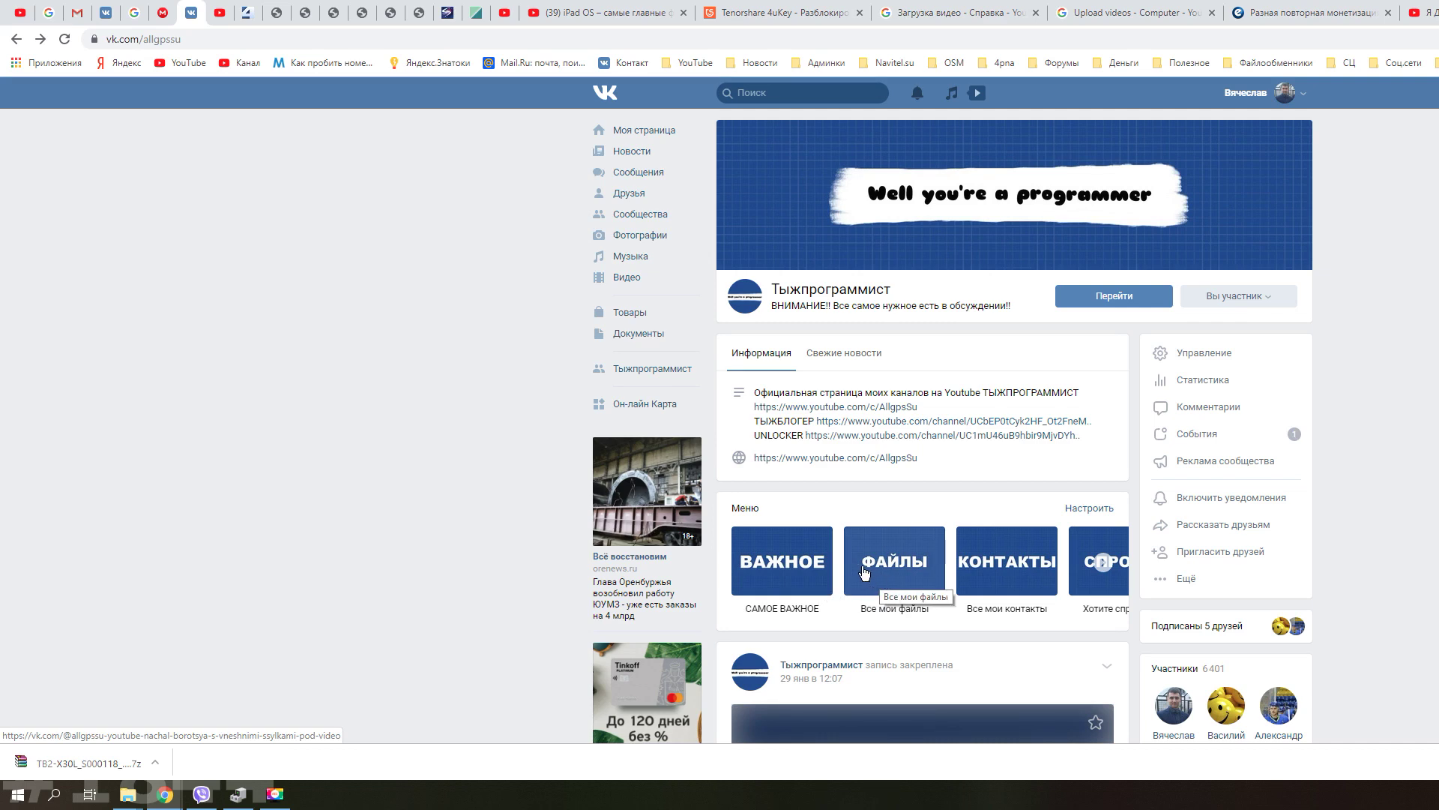
- Open the community's article with all files, copy the MEGA link for the chipset flashing drivers, and highlight the flashing programs link
{"action": "left_click", "coordinate": [864, 572]}
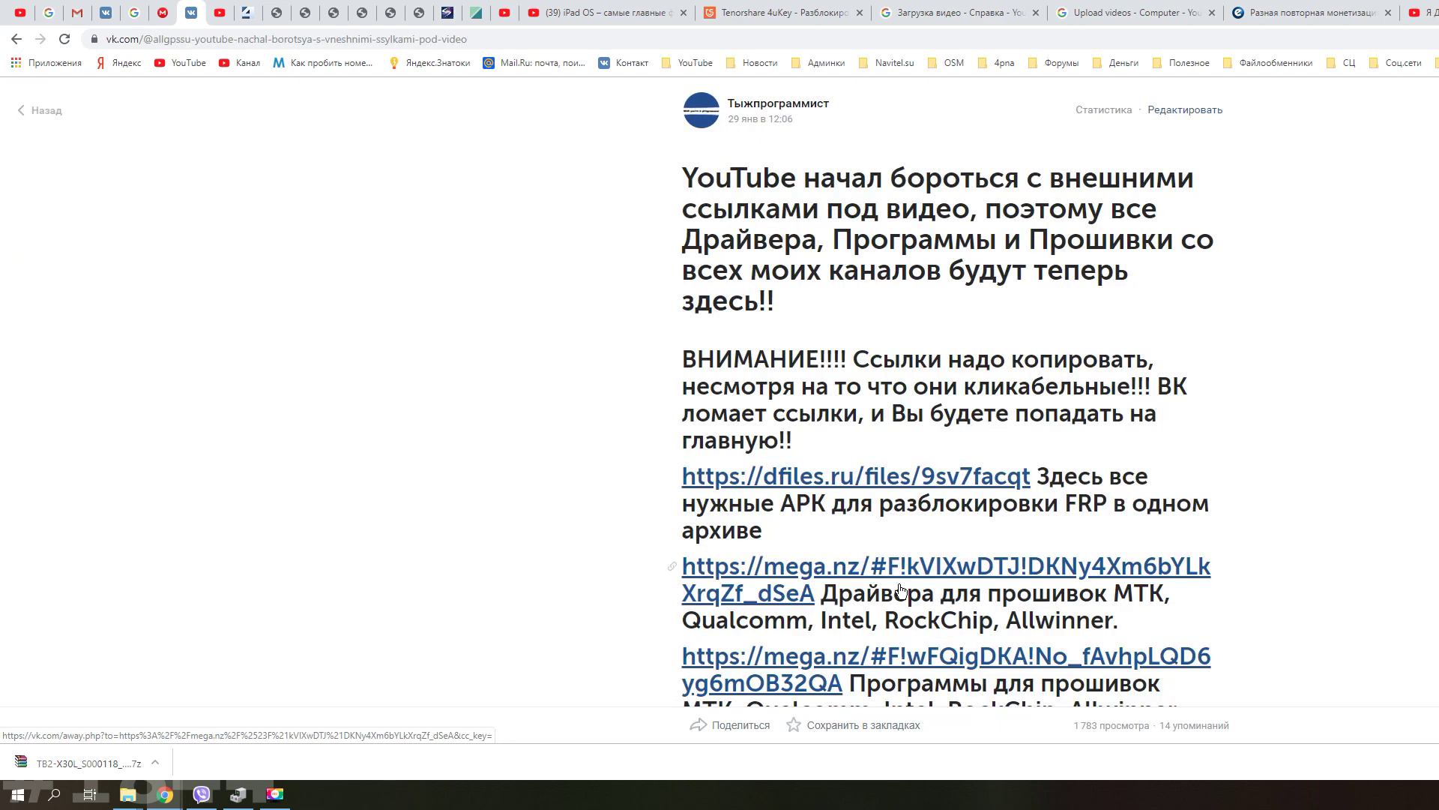
{"action": "scroll", "coordinate": [939, 529], "scroll_direction": "down", "scroll_amount": 3}
{"action": "scroll", "coordinate": [933, 517], "scroll_direction": "down", "scroll_amount": 1}
{"action": "left_click_drag", "start_coordinate": [820, 293], "coordinate": [681, 267]}
{"action": "right_click", "coordinate": [700, 269]}
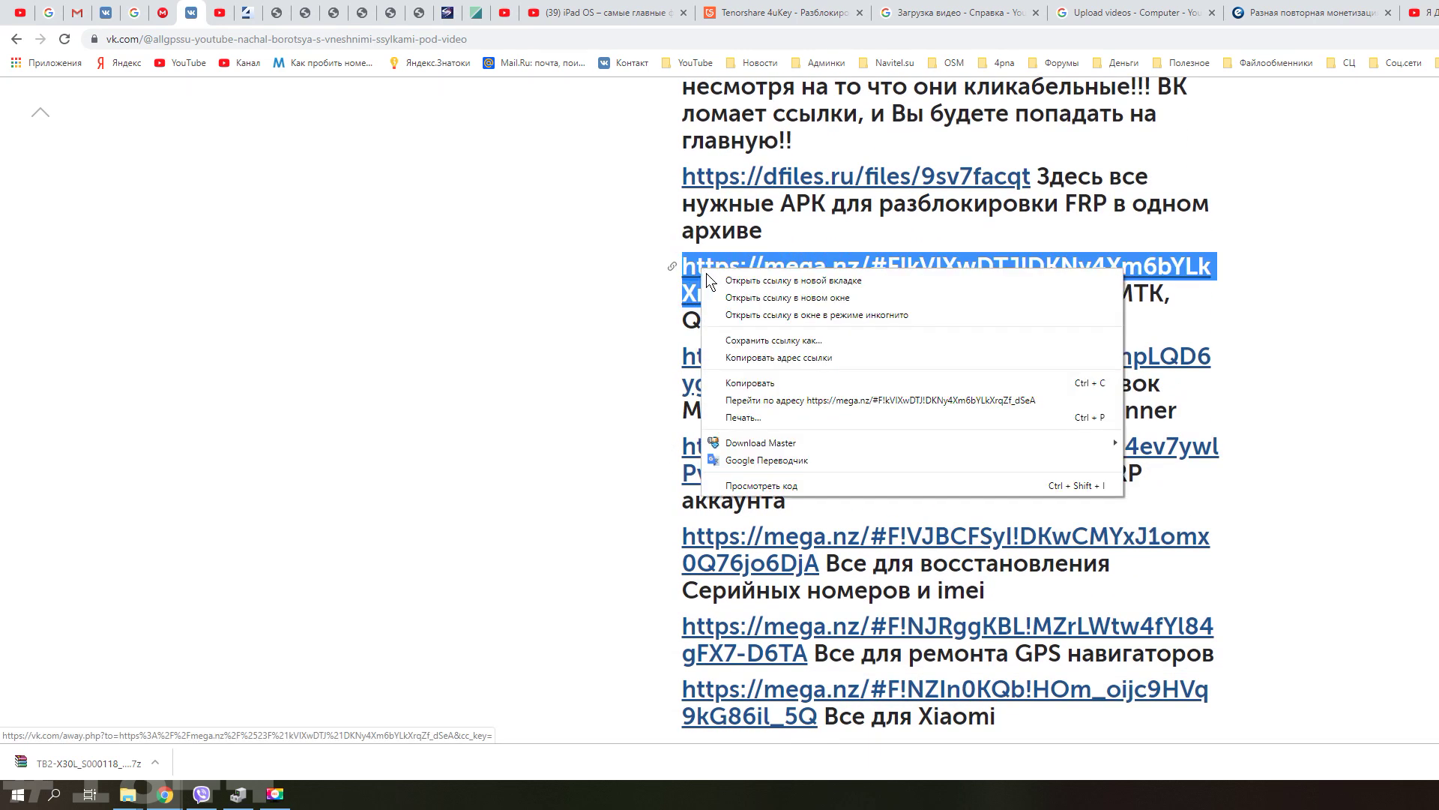
{"action": "left_click", "coordinate": [967, 383]}
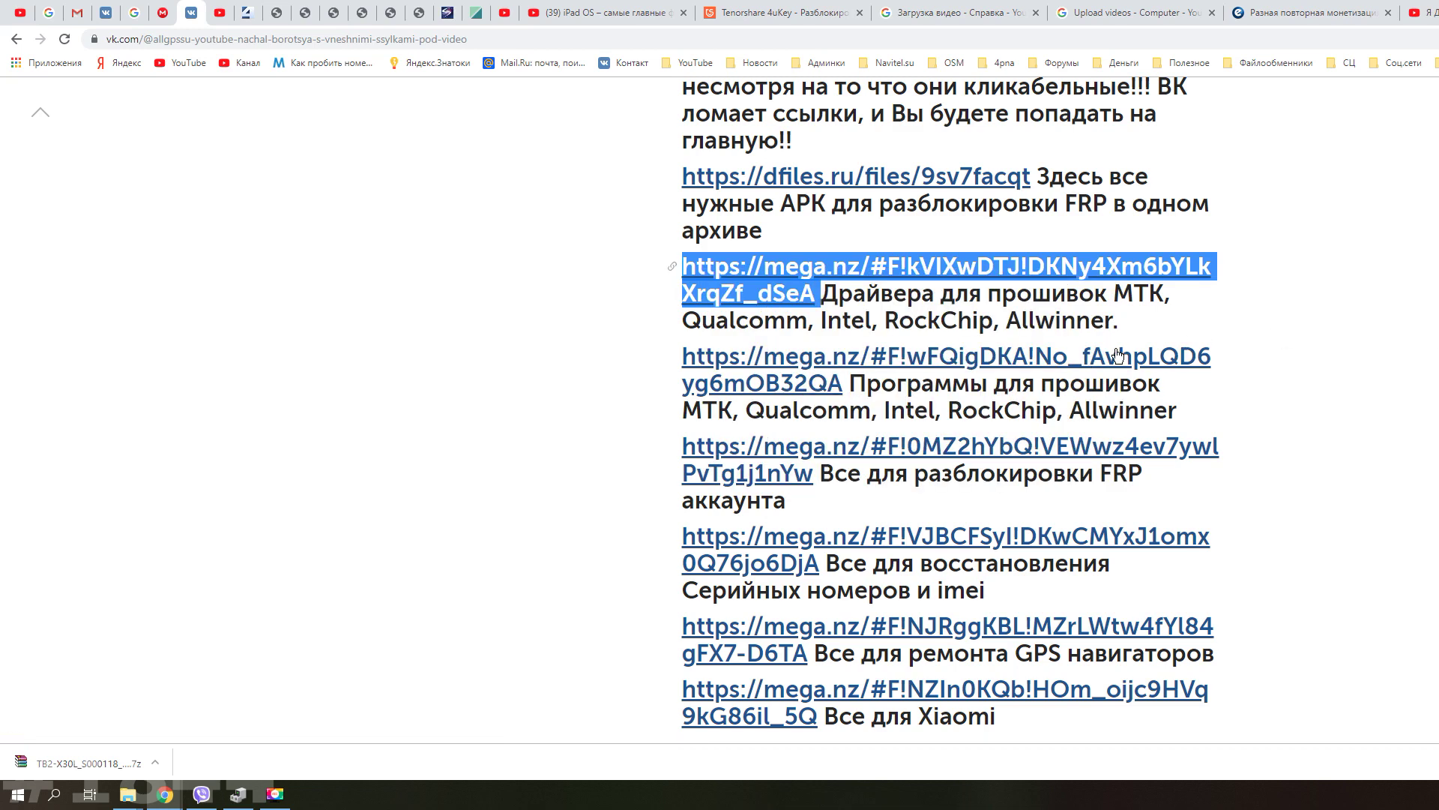
{"action": "left_click_drag", "start_coordinate": [852, 388], "coordinate": [741, 357]}
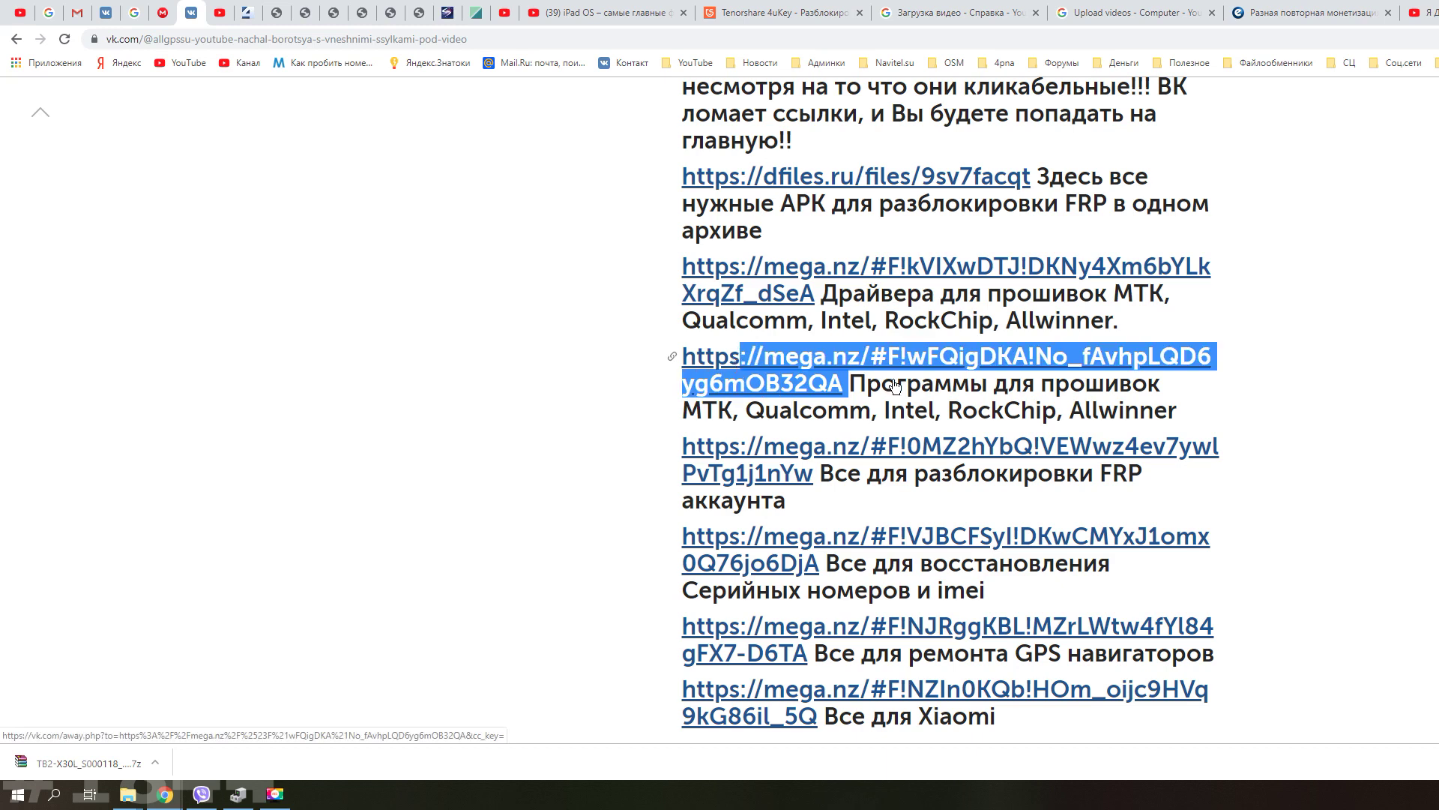
- Switch to the MEGA cloud drive and locate 1. MTK Driver Auto Installer v5.1453.exe in the MTK subfolder of Драйвера
{"action": "left_click", "coordinate": [160, 18]}
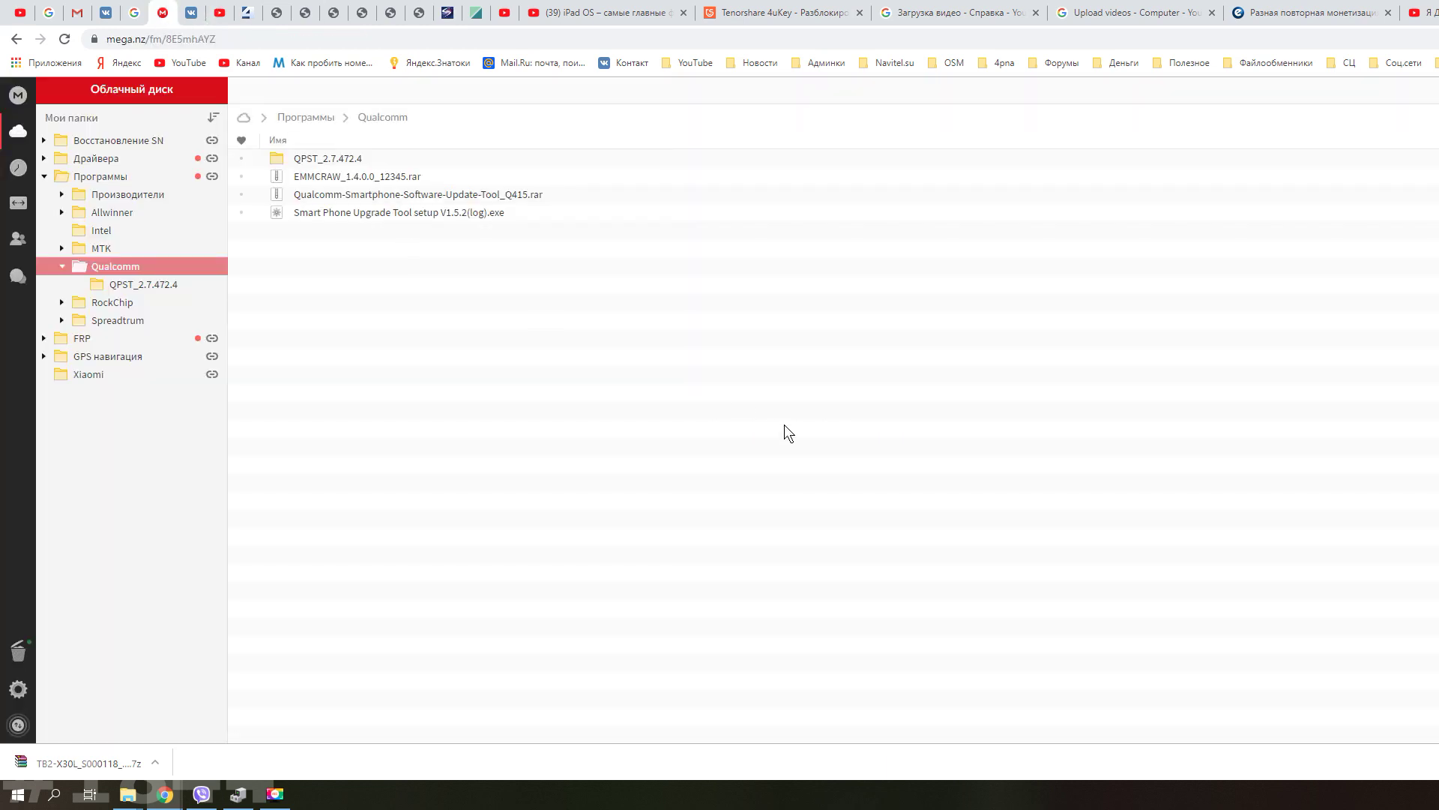
{"action": "left_click", "coordinate": [44, 176]}
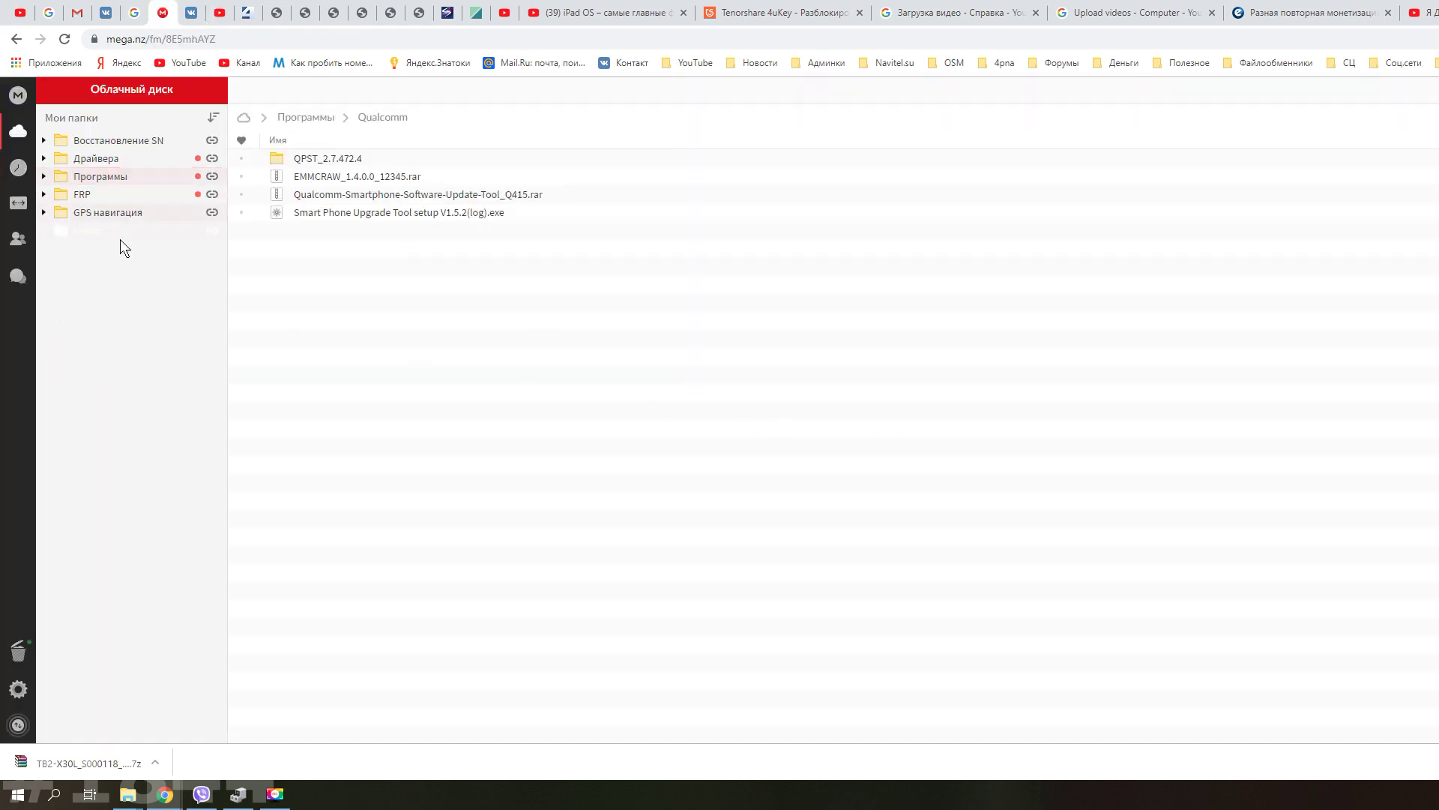
{"action": "left_click", "coordinate": [87, 156]}
{"action": "double_click", "coordinate": [313, 228]}
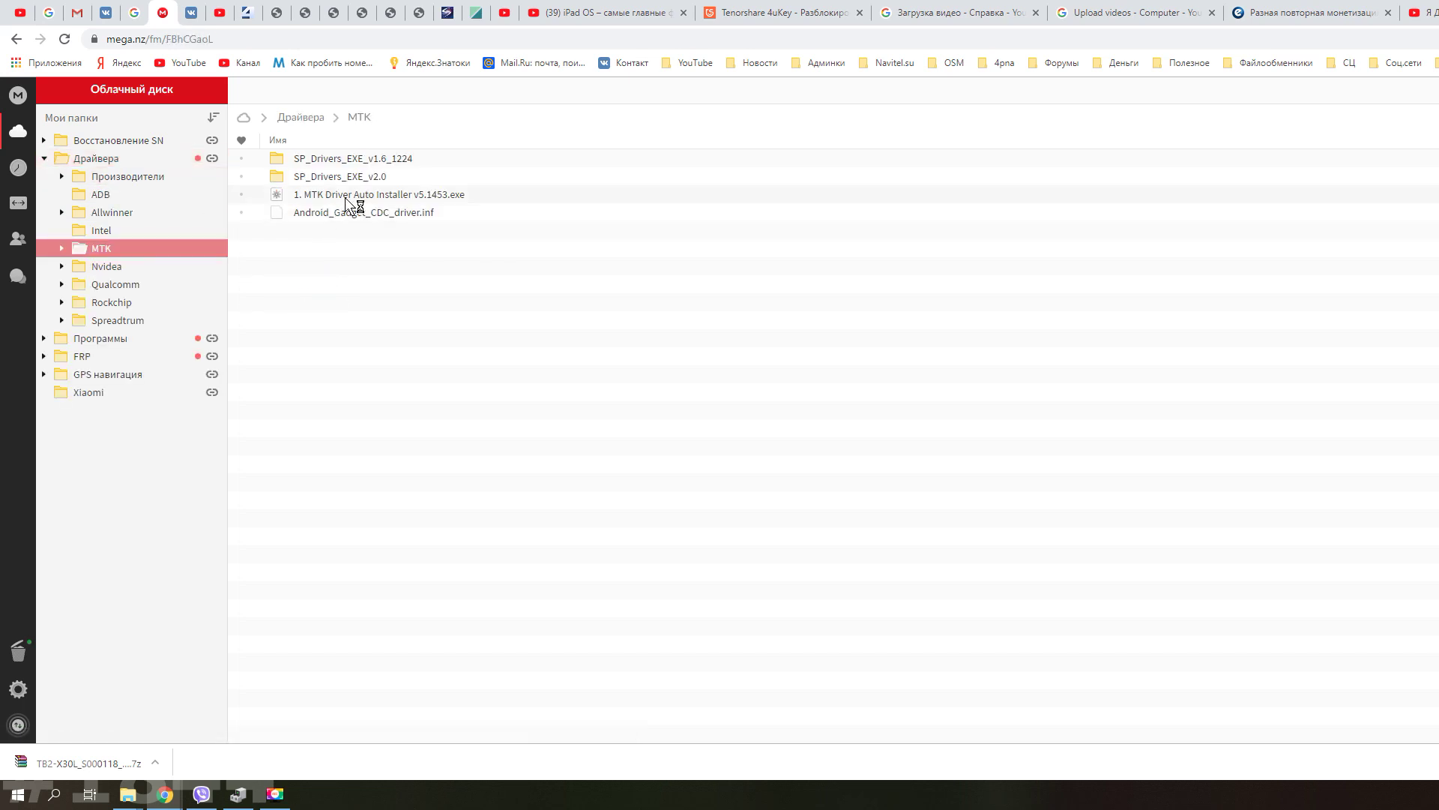
{"action": "left_click", "coordinate": [344, 196]}
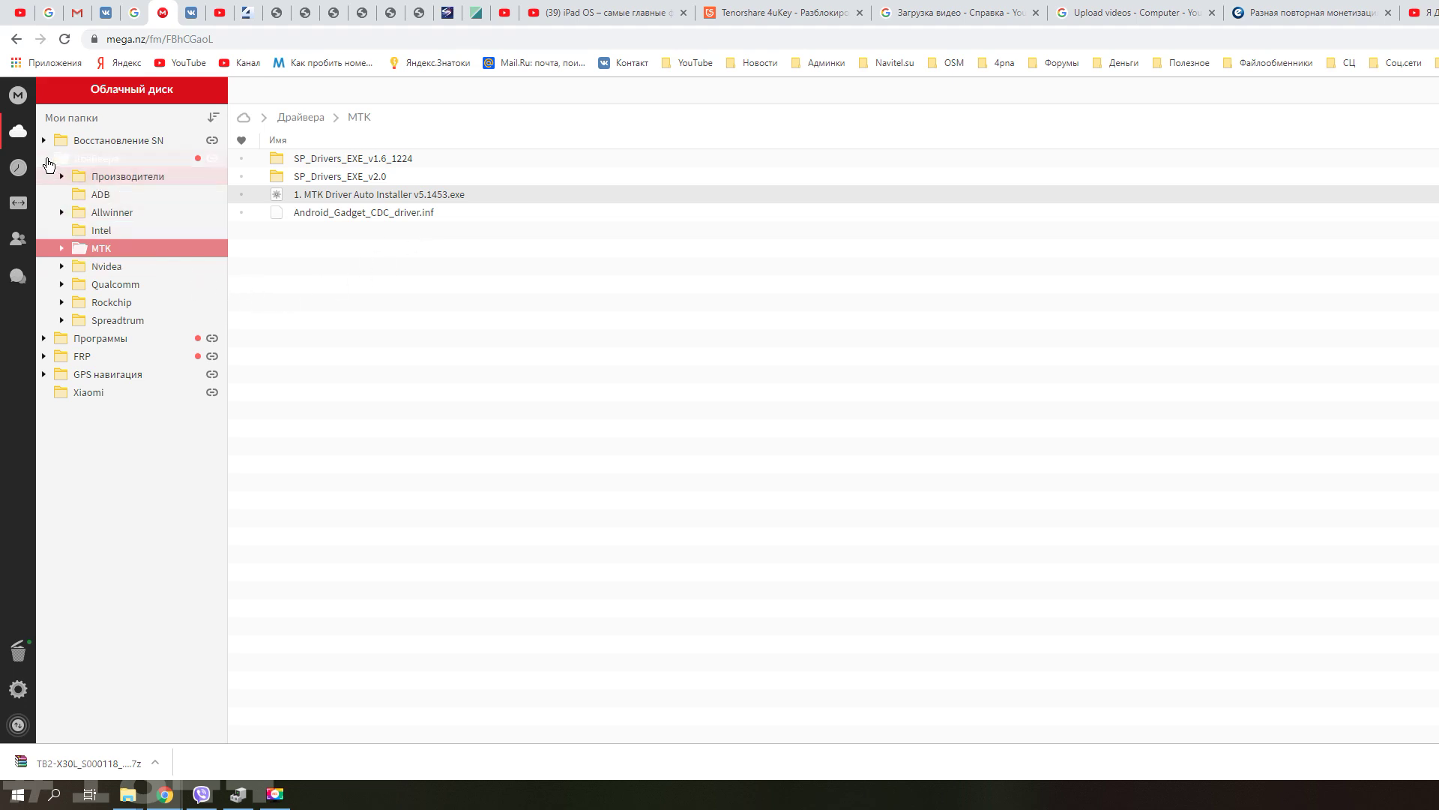
- Open the MTK subfolder of Программы in the MEGA drive to view the available SP Flash Tool versions
{"action": "left_click", "coordinate": [44, 158]}
{"action": "left_click", "coordinate": [79, 177]}
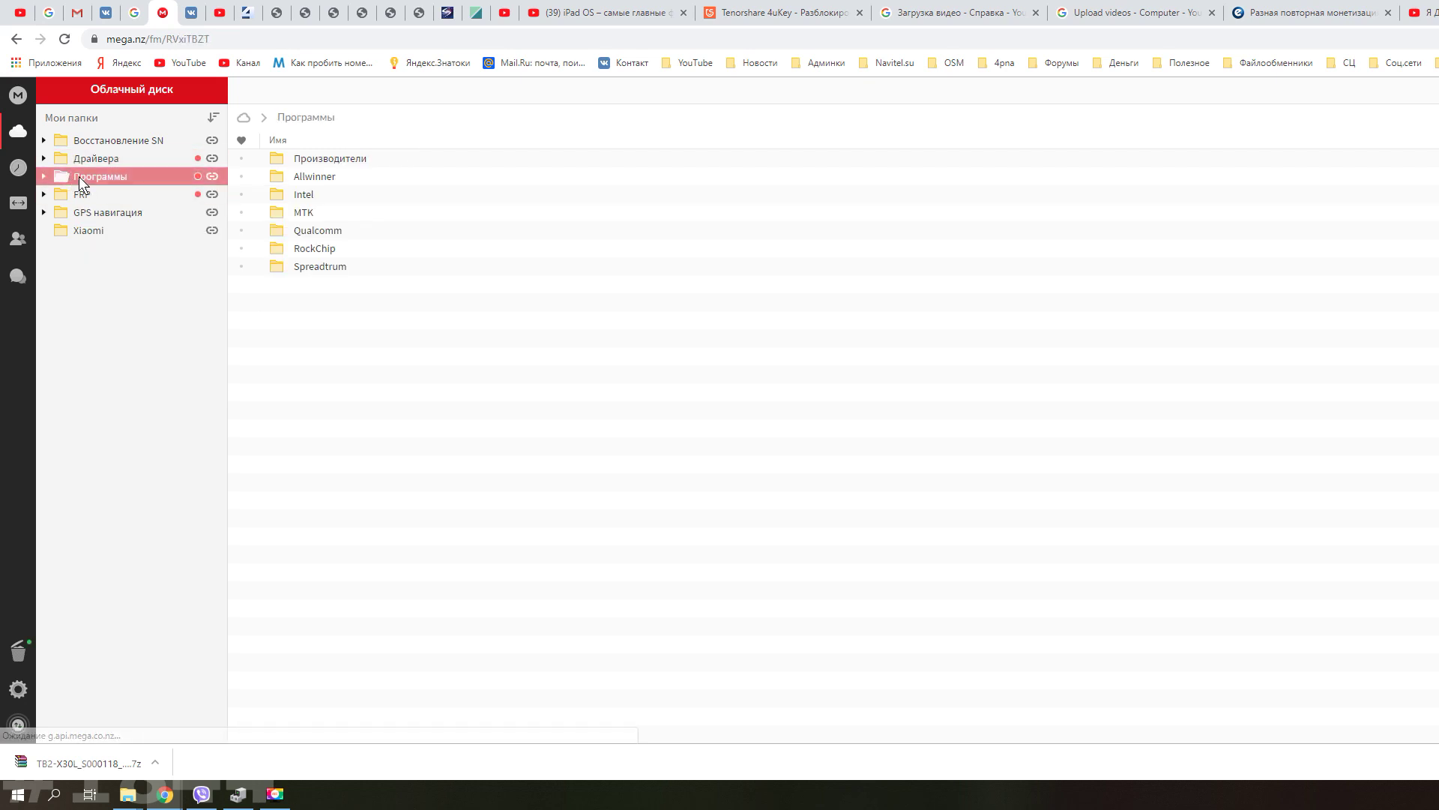
{"action": "double_click", "coordinate": [317, 216]}
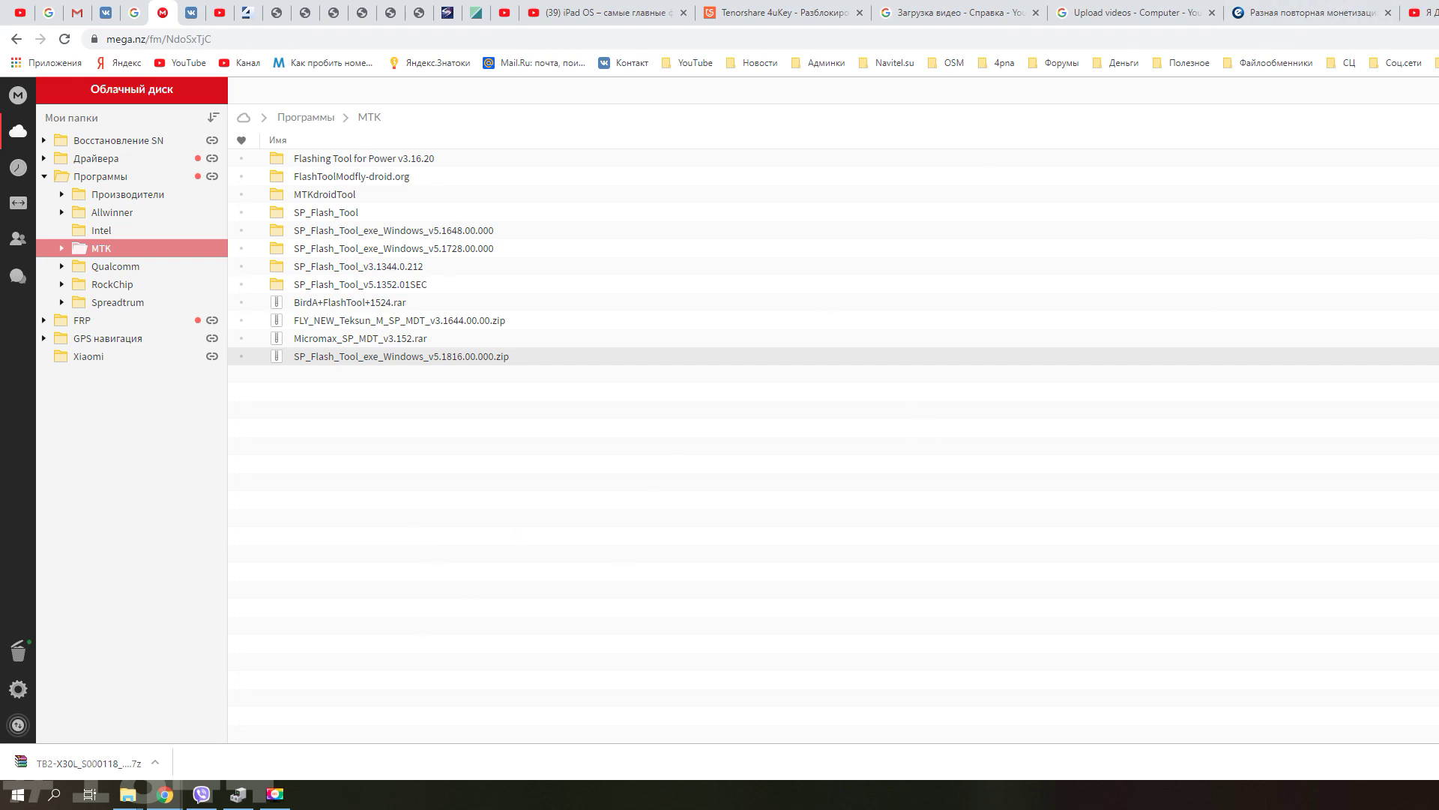
- Open the folder 5 on local disk C: in File Explorer and delete everything in it
{"action": "key", "text": "super+d"}
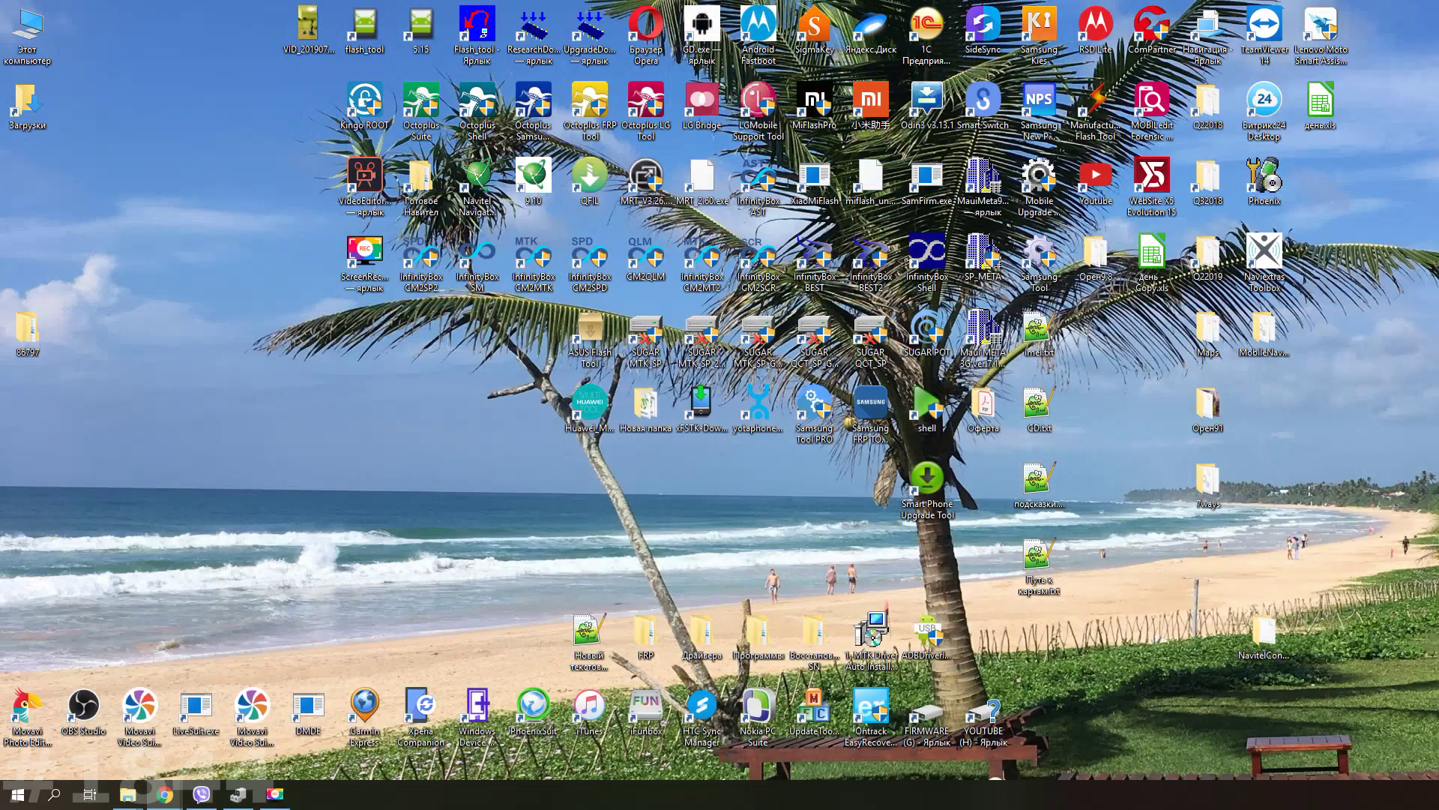
{"action": "double_click", "coordinate": [56, 30]}
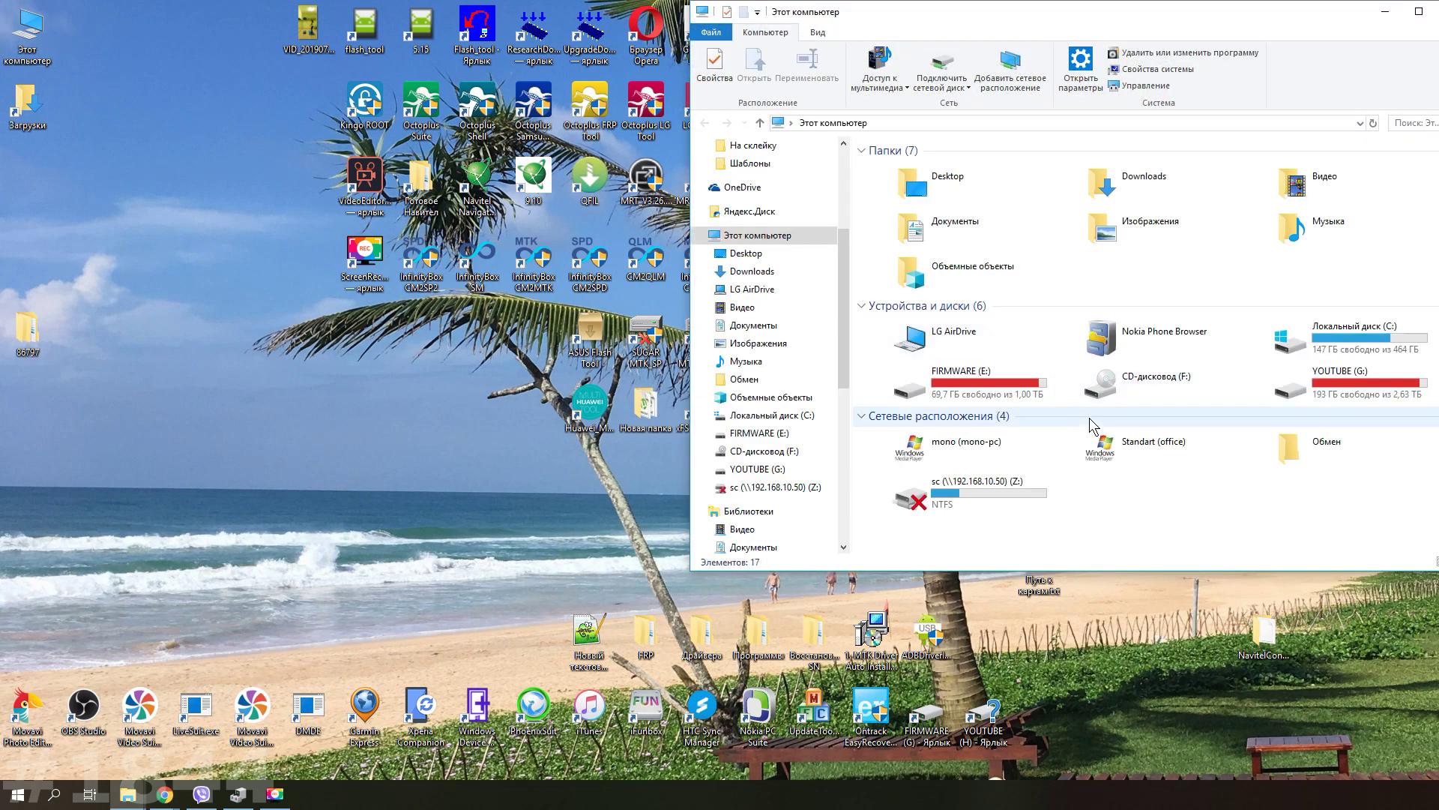
{"action": "double_click", "coordinate": [1319, 341]}
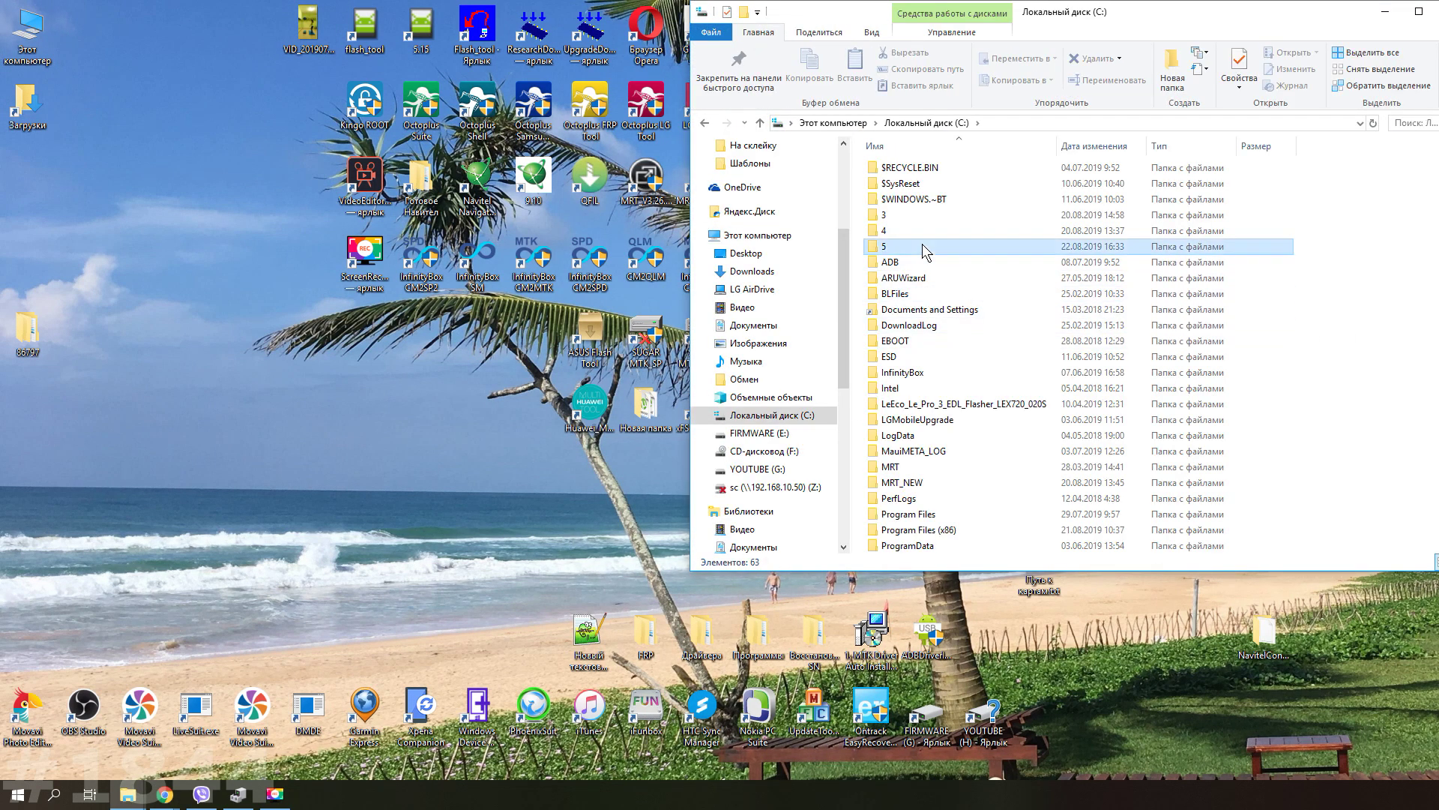
{"action": "double_click", "coordinate": [922, 247]}
{"action": "left_click_drag", "start_coordinate": [1023, 292], "coordinate": [867, 137]}
{"action": "key", "text": "Delete"}
{"action": "key", "text": "Escape"}
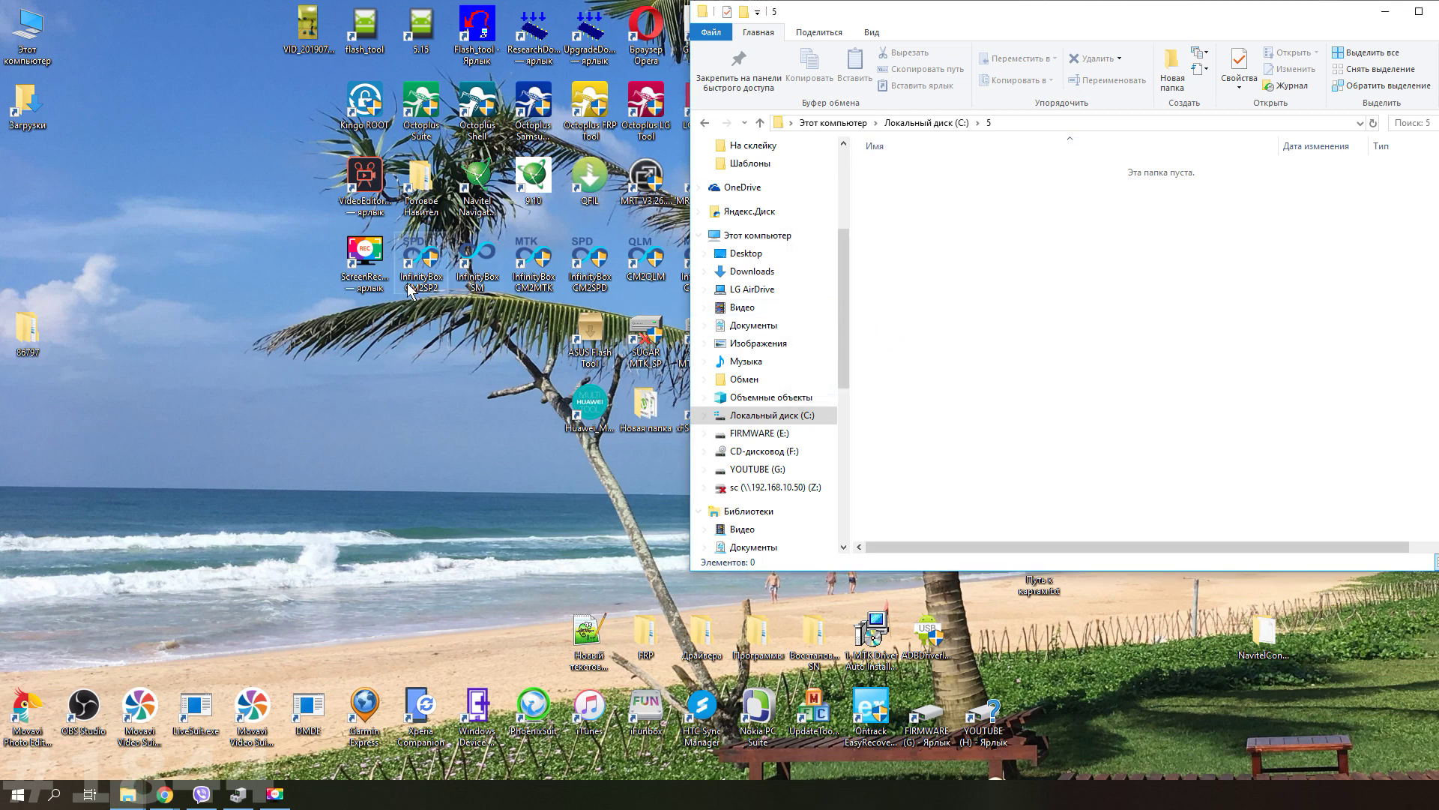
- Transfer all firmware files from the extracted VP531_H5313_BQ_5302G_V03_20181012_MP folder in Downloads\Архивы to C:\5
{"action": "double_click", "coordinate": [27, 101]}
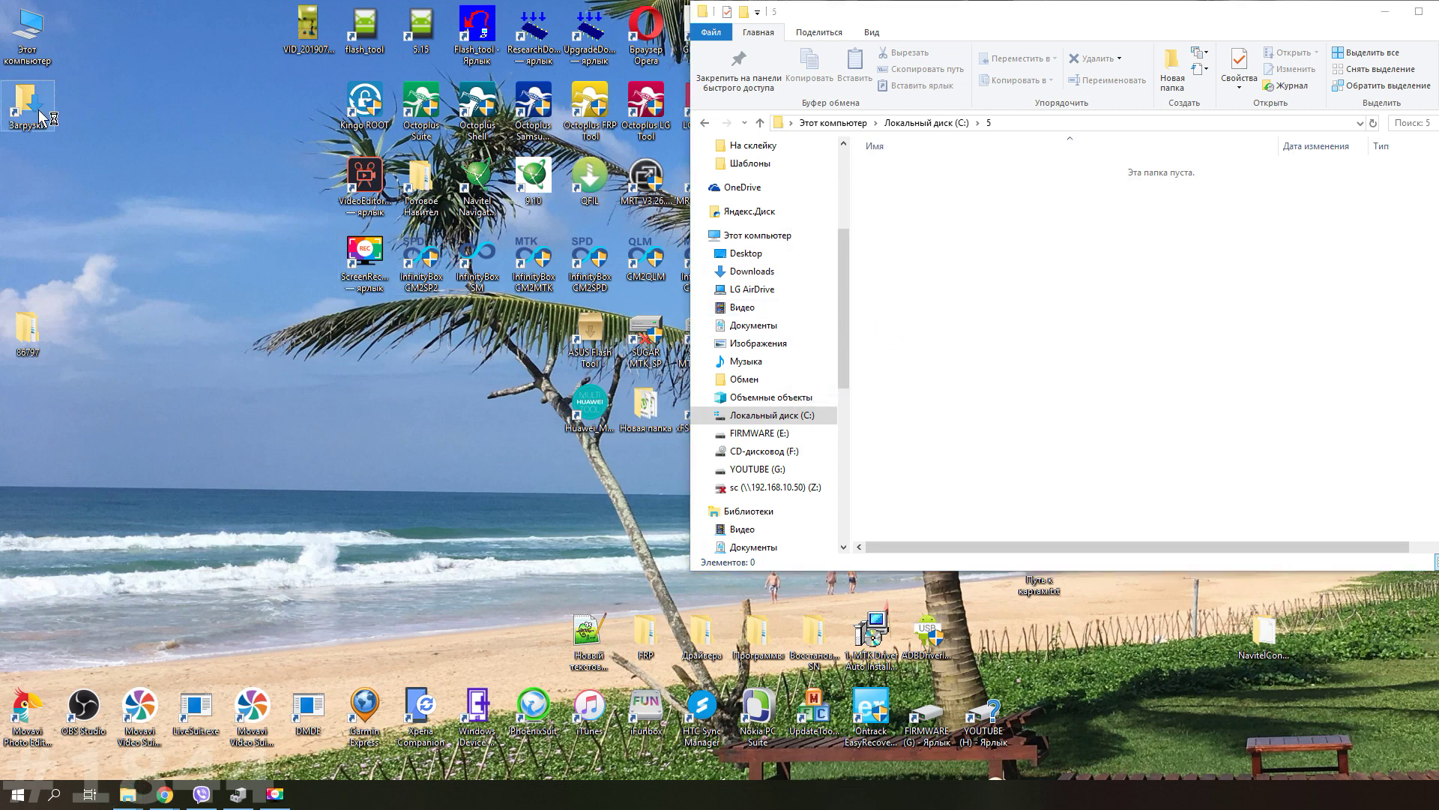
{"action": "left_click", "coordinate": [945, 208]}
{"action": "double_click", "coordinate": [944, 207]}
{"action": "left_click_drag", "start_coordinate": [1096, 34], "coordinate": [1380, 81]}
{"action": "double_click", "coordinate": [1293, 266]}
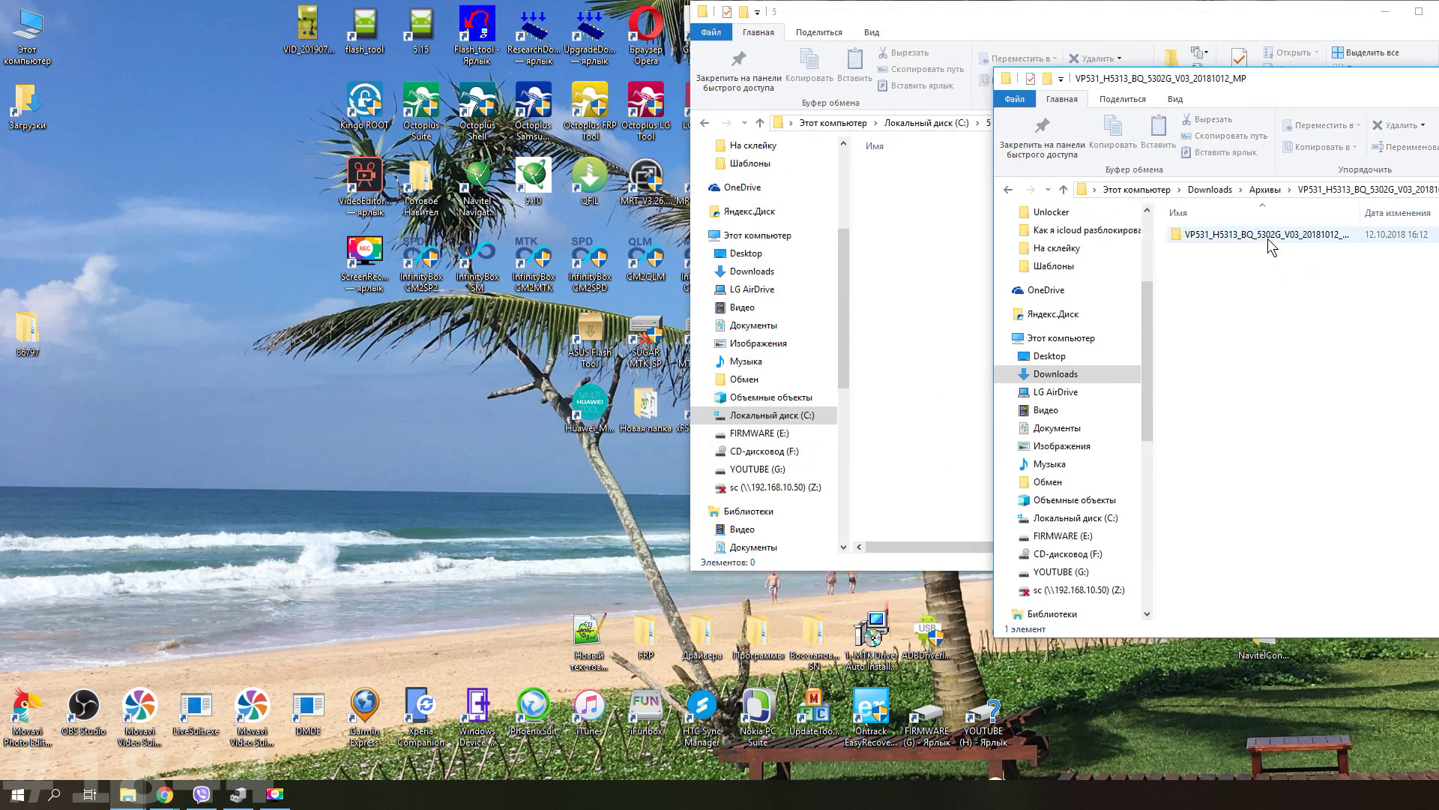
{"action": "double_click", "coordinate": [1274, 236]}
{"action": "key", "text": "ctrl+a"}
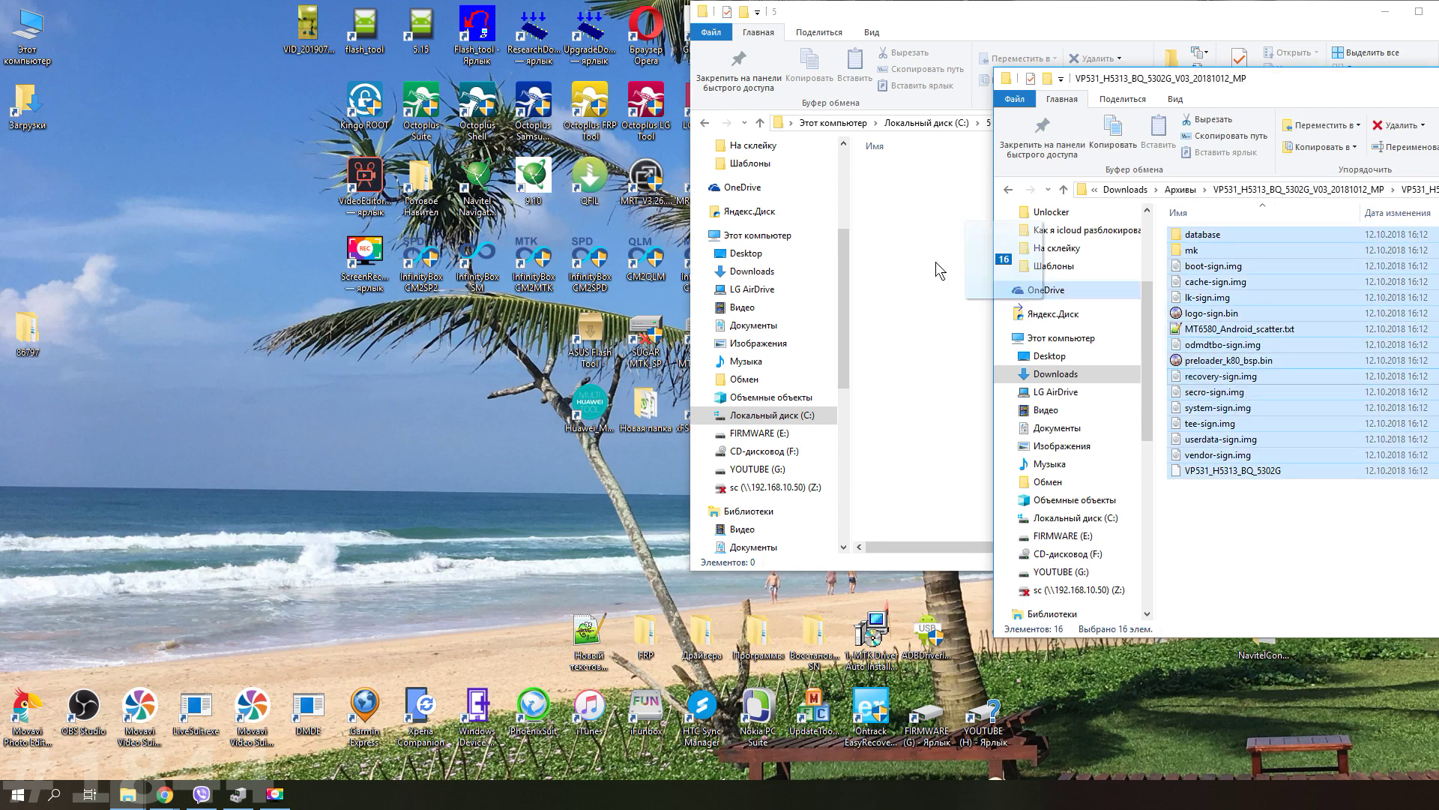
{"action": "left_click", "coordinate": [925, 270]}
{"action": "key", "text": "ctrl+v"}
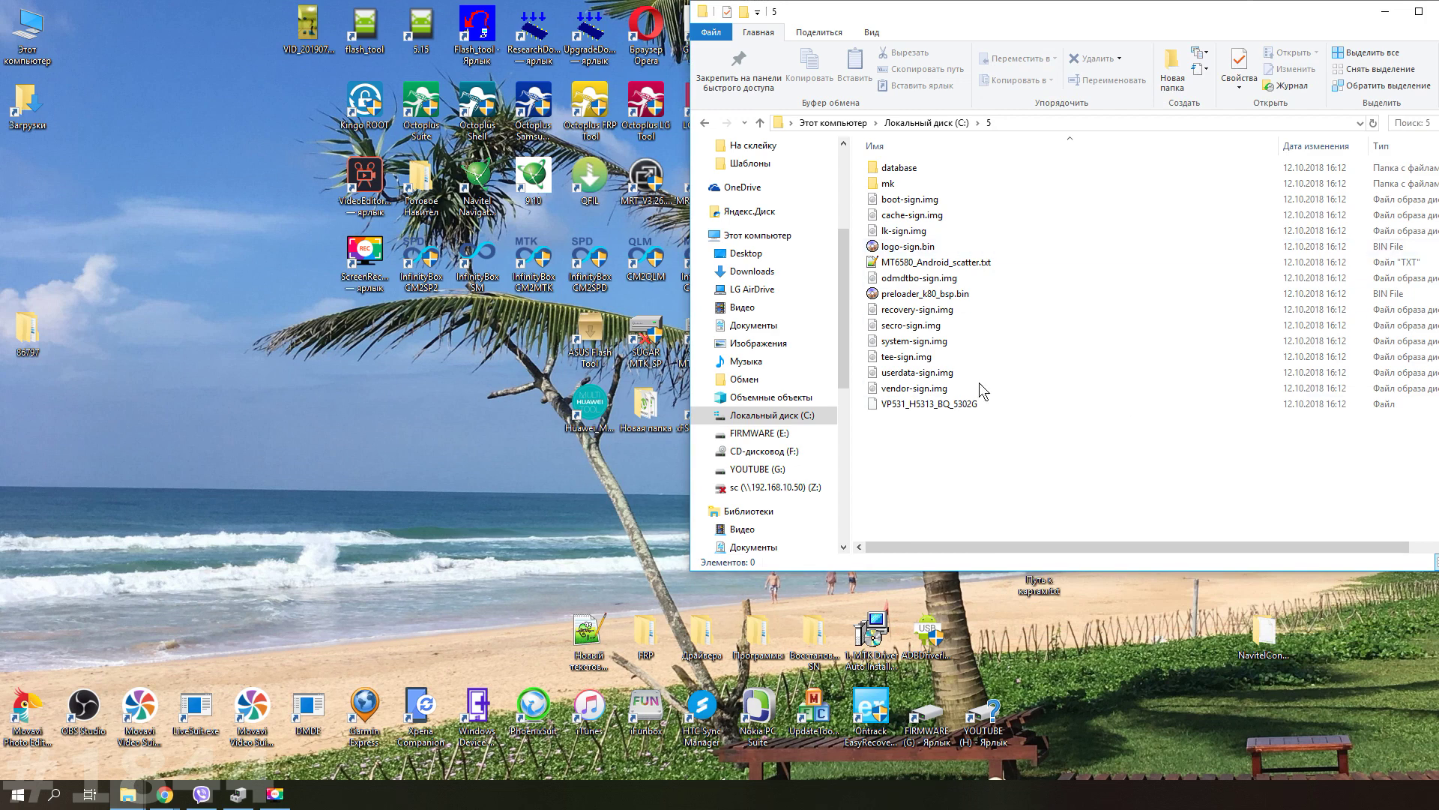
{"action": "left_click_drag", "start_coordinate": [1003, 21], "coordinate": [823, 183]}
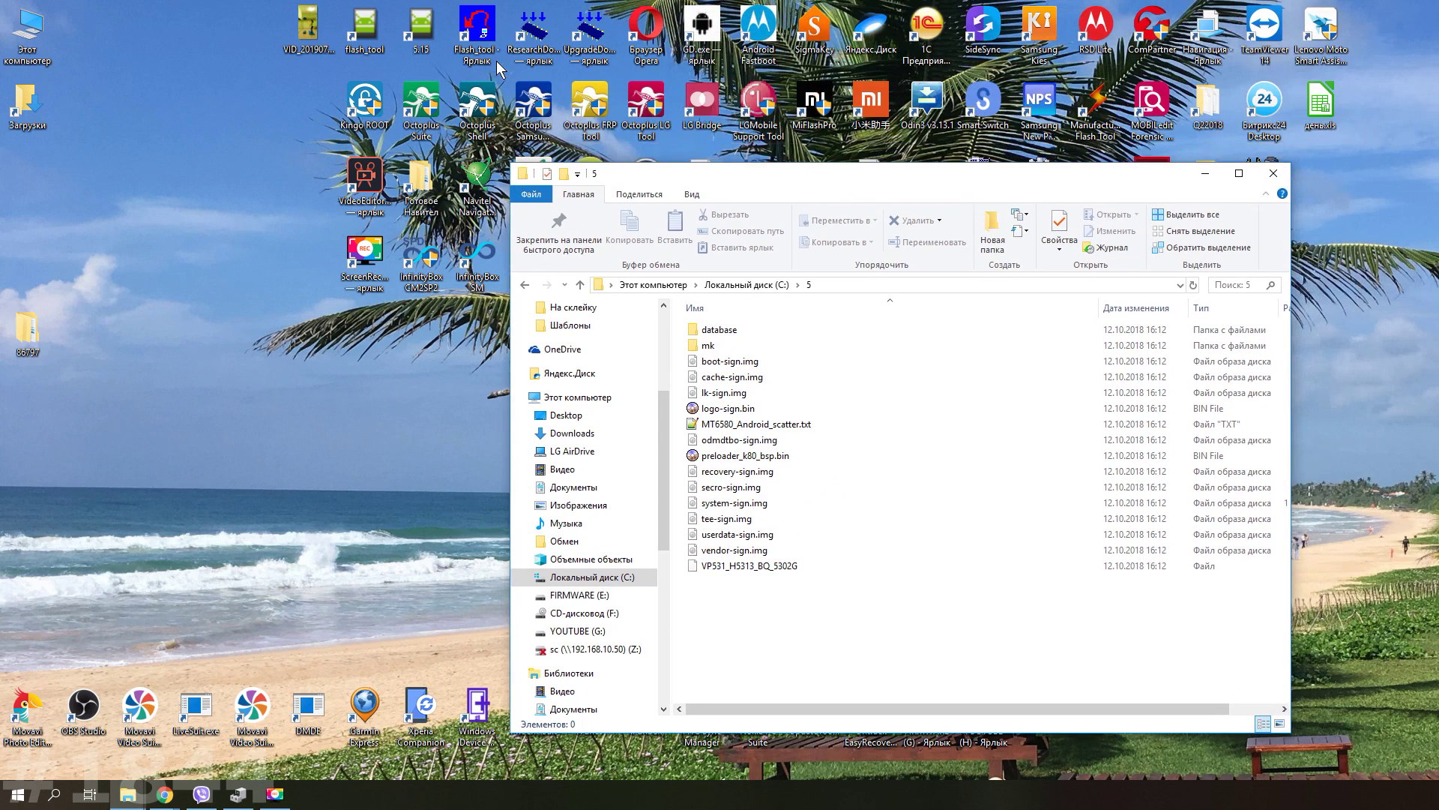
- Open the file location of the flash_tool shortcut and launch flash_tool.exe from the SP_Flash_Tool_exe_Windows_v5.1816.00.000 folder
{"action": "double_click", "coordinate": [363, 33]}
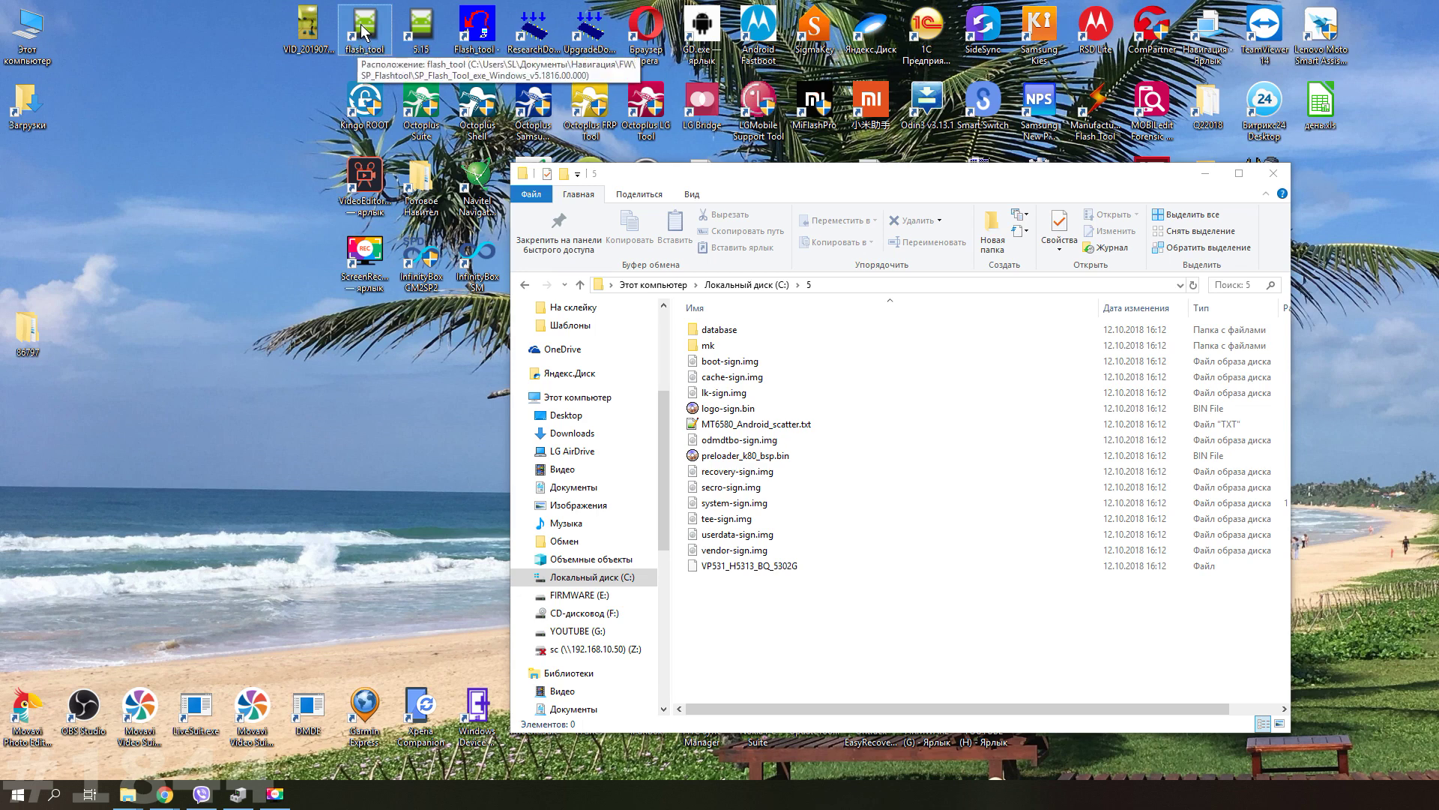
{"action": "right_click", "coordinate": [371, 9]}
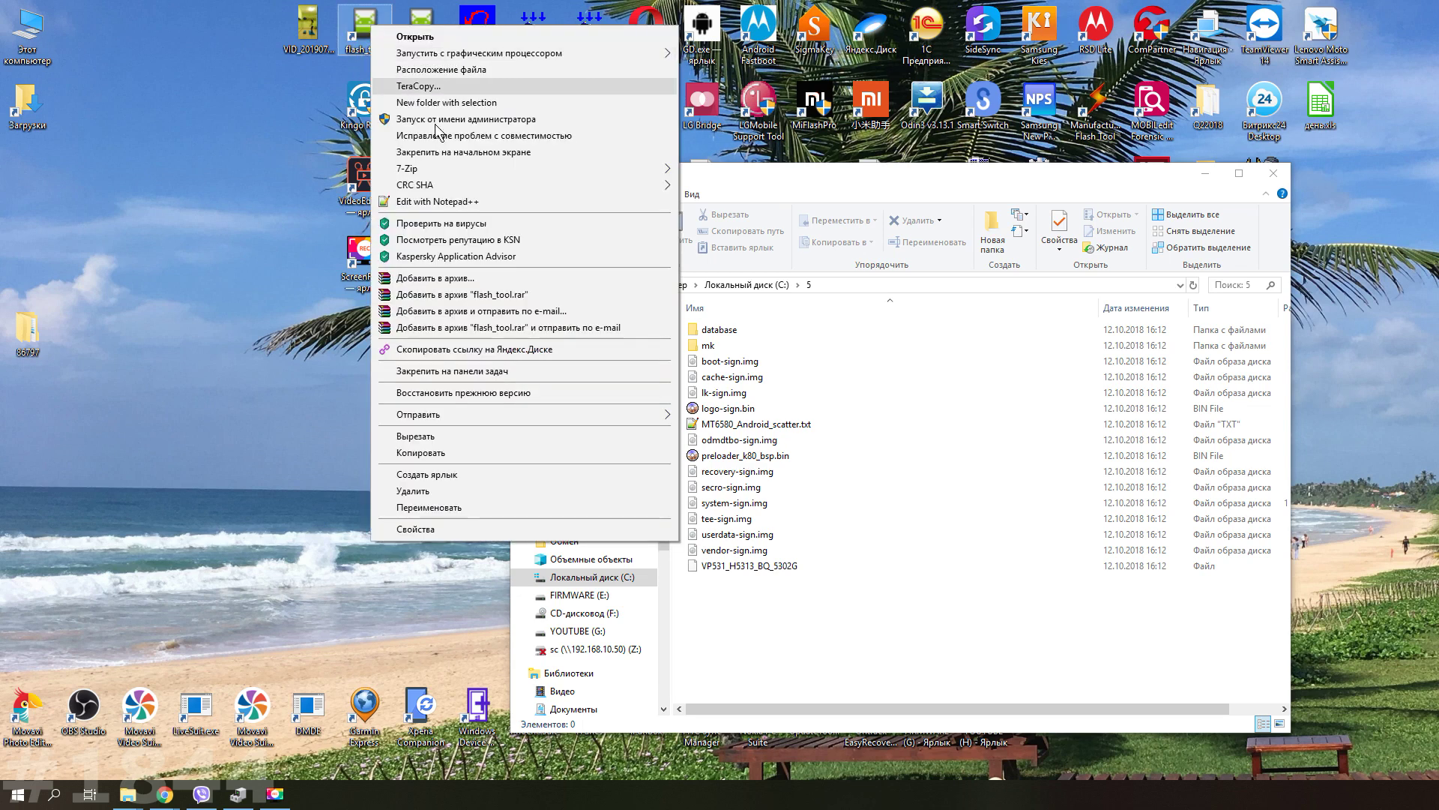
{"action": "left_click", "coordinate": [462, 73]}
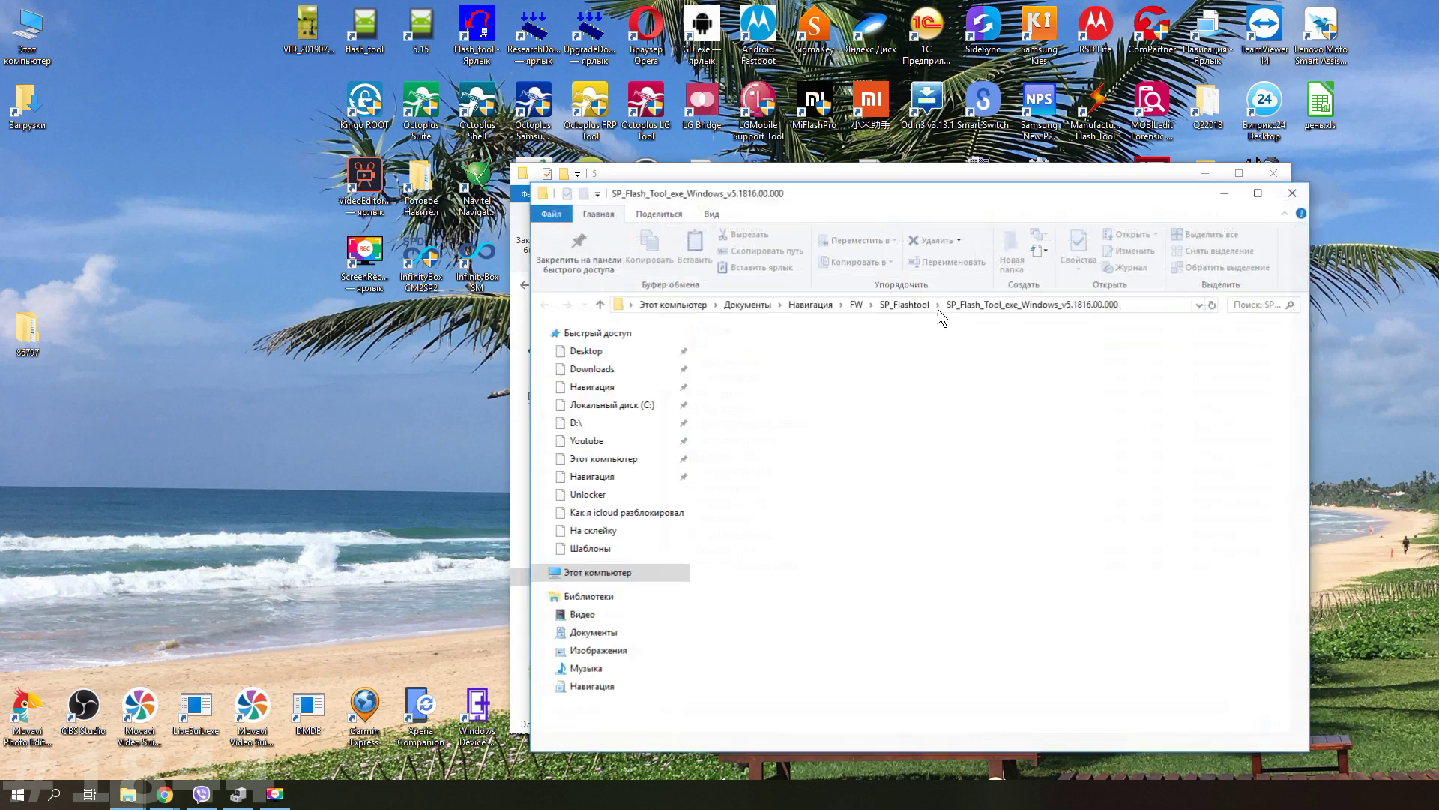
{"action": "left_click", "coordinate": [905, 304]}
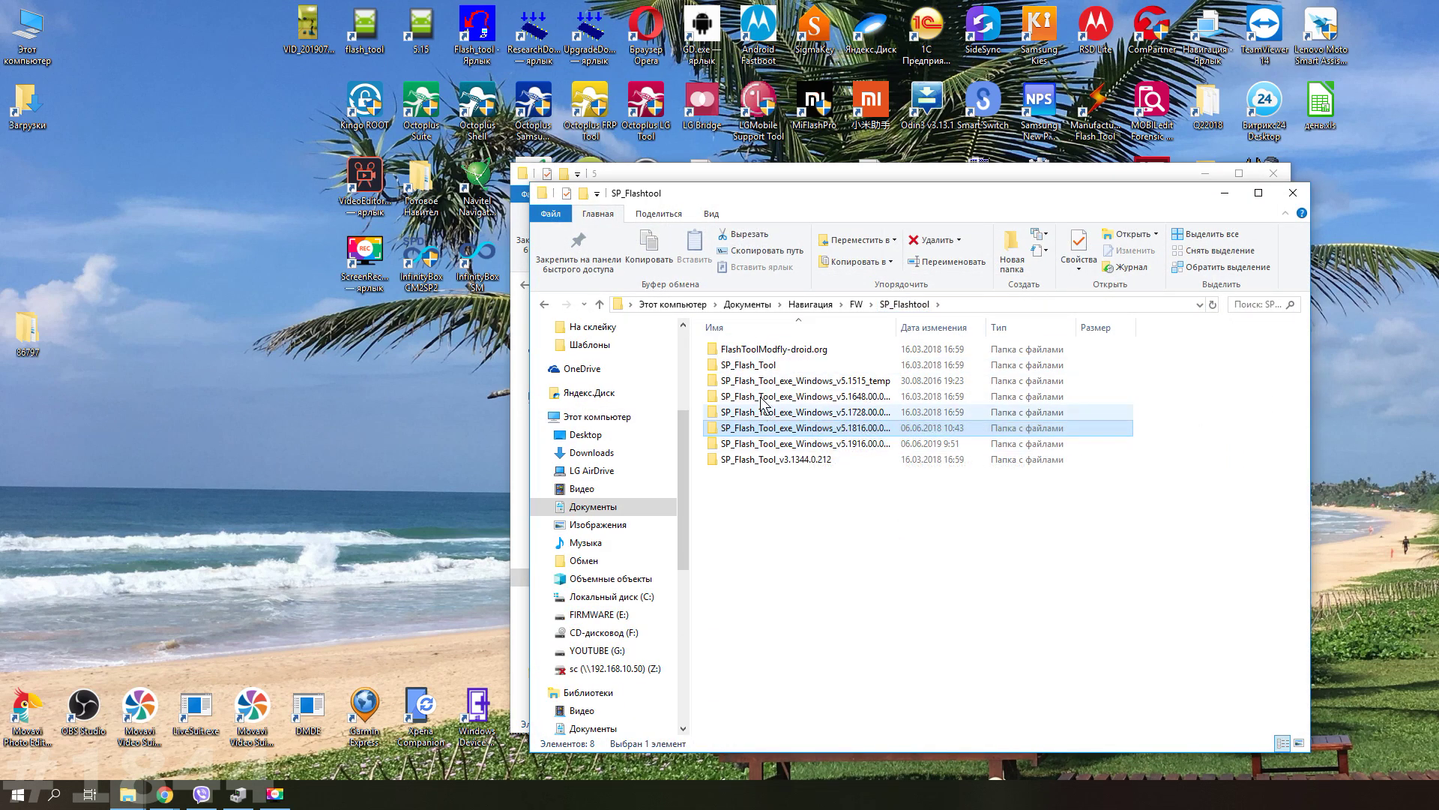
{"action": "double_click", "coordinate": [832, 433]}
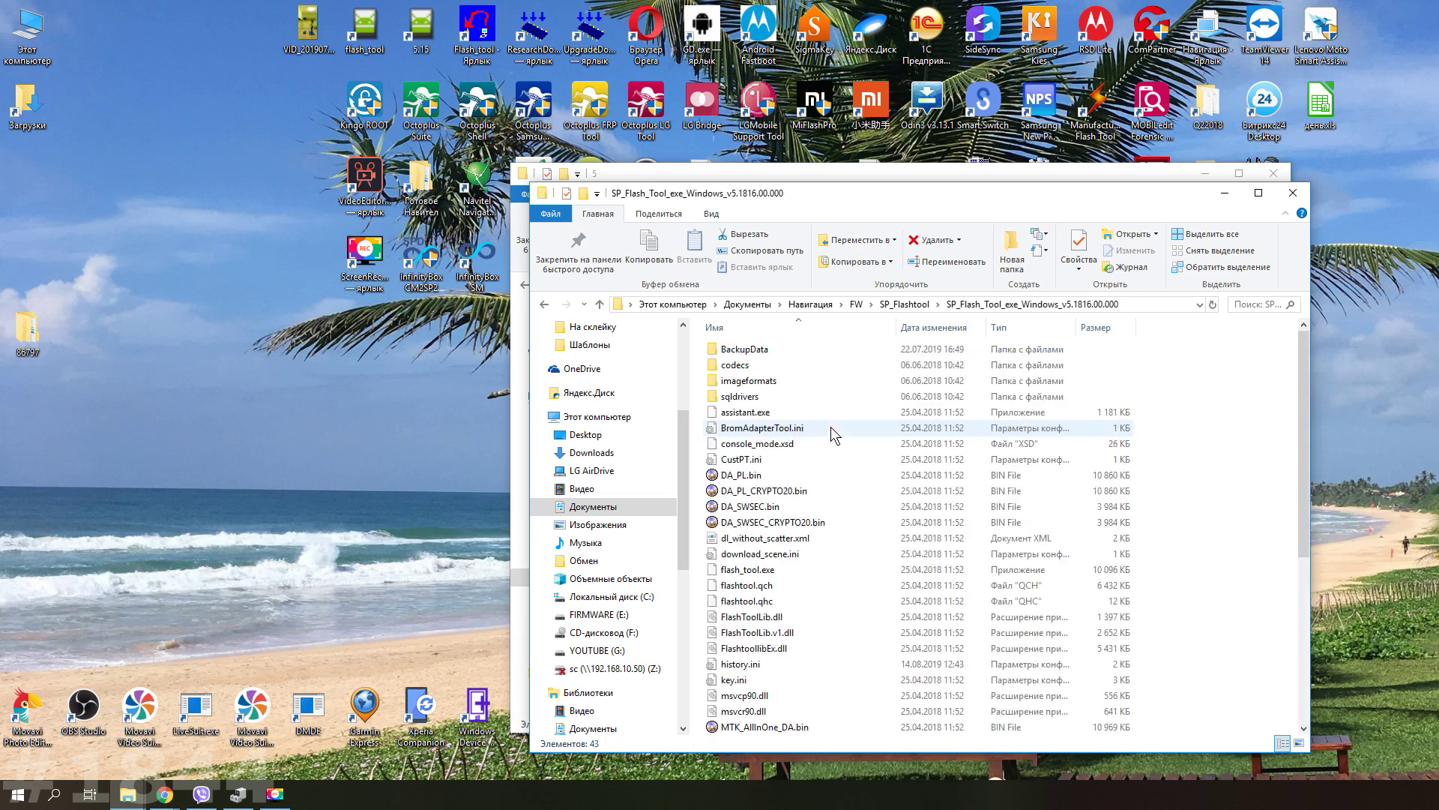
{"action": "scroll", "coordinate": [759, 481], "scroll_direction": "down", "scroll_amount": 5}
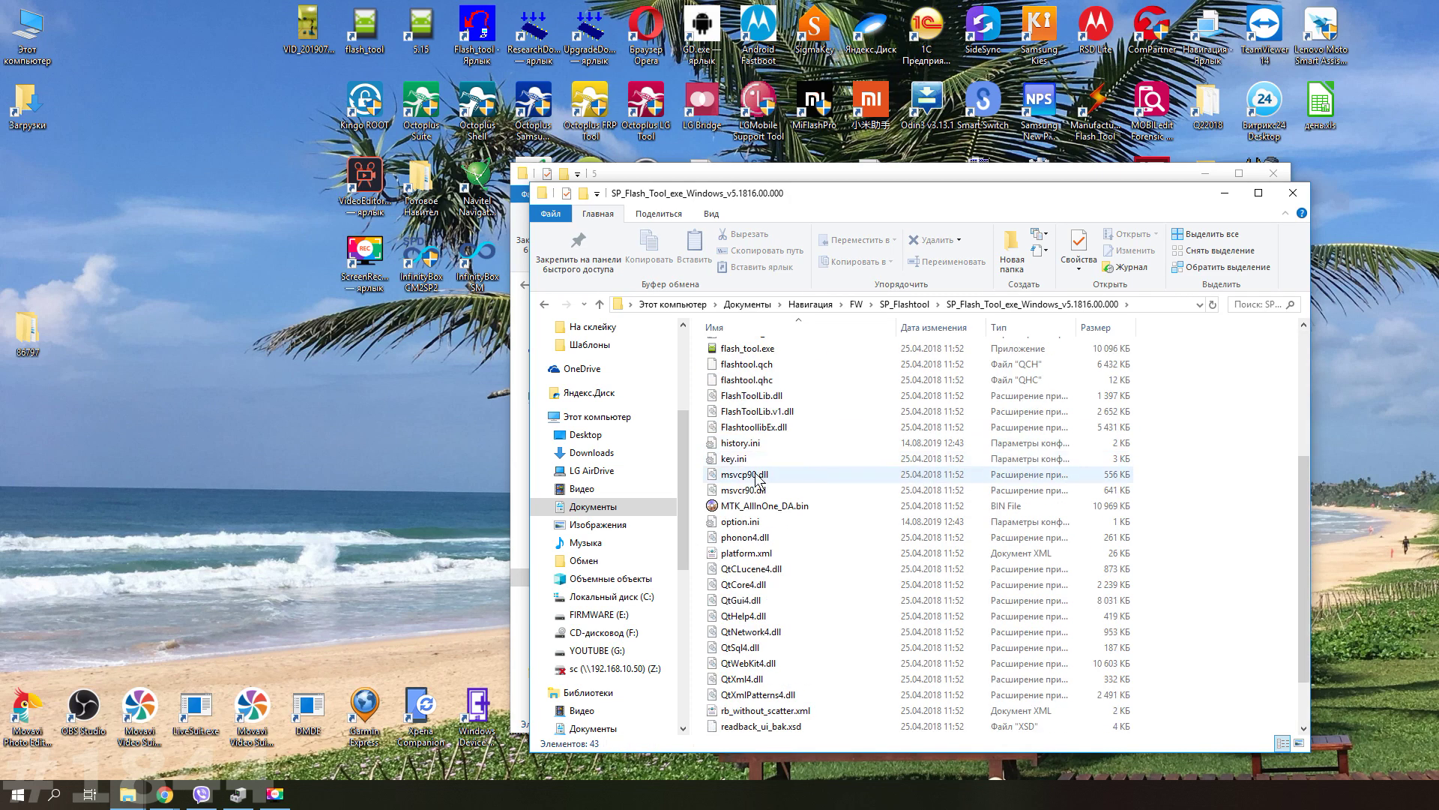
{"action": "double_click", "coordinate": [746, 349]}
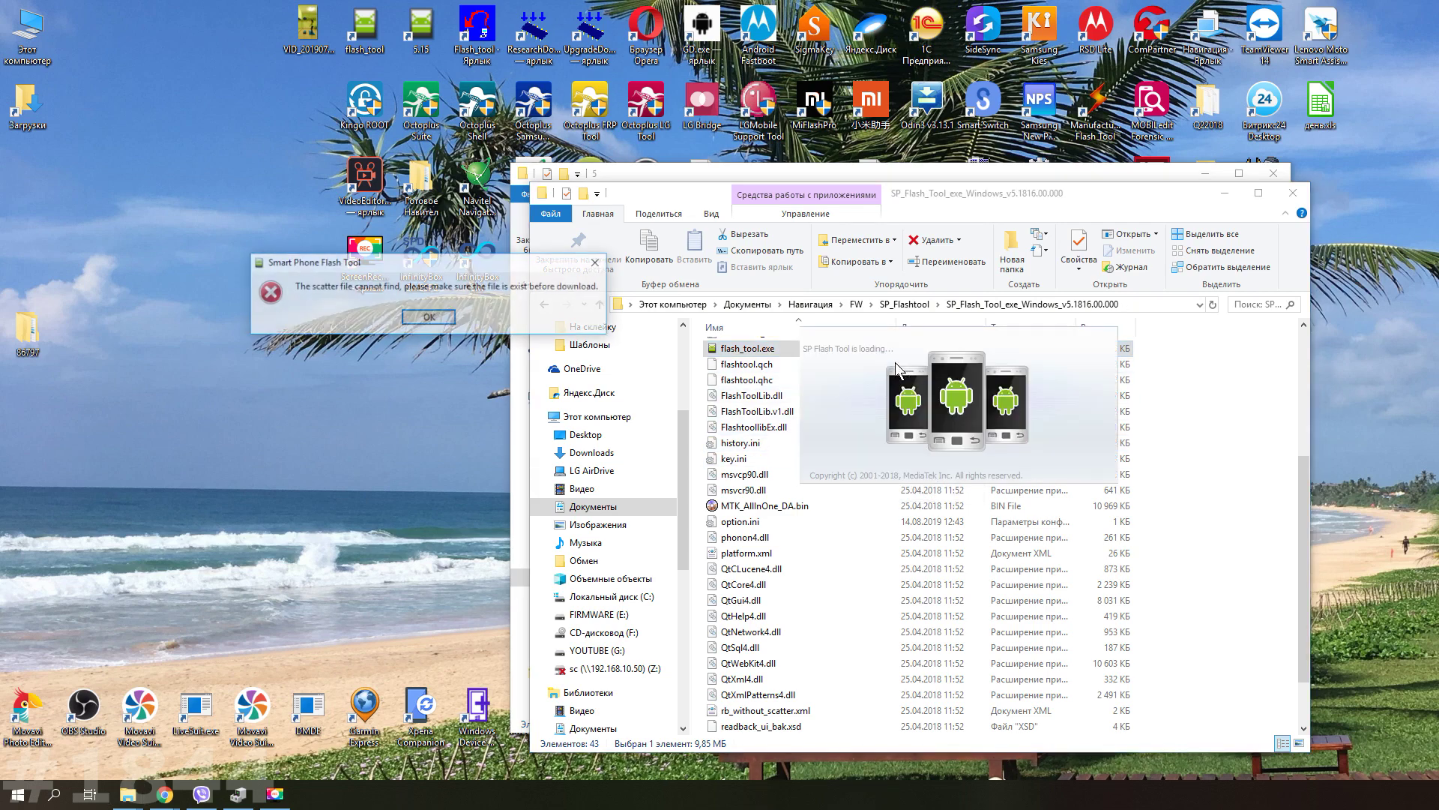
{"action": "left_click", "coordinate": [428, 315]}
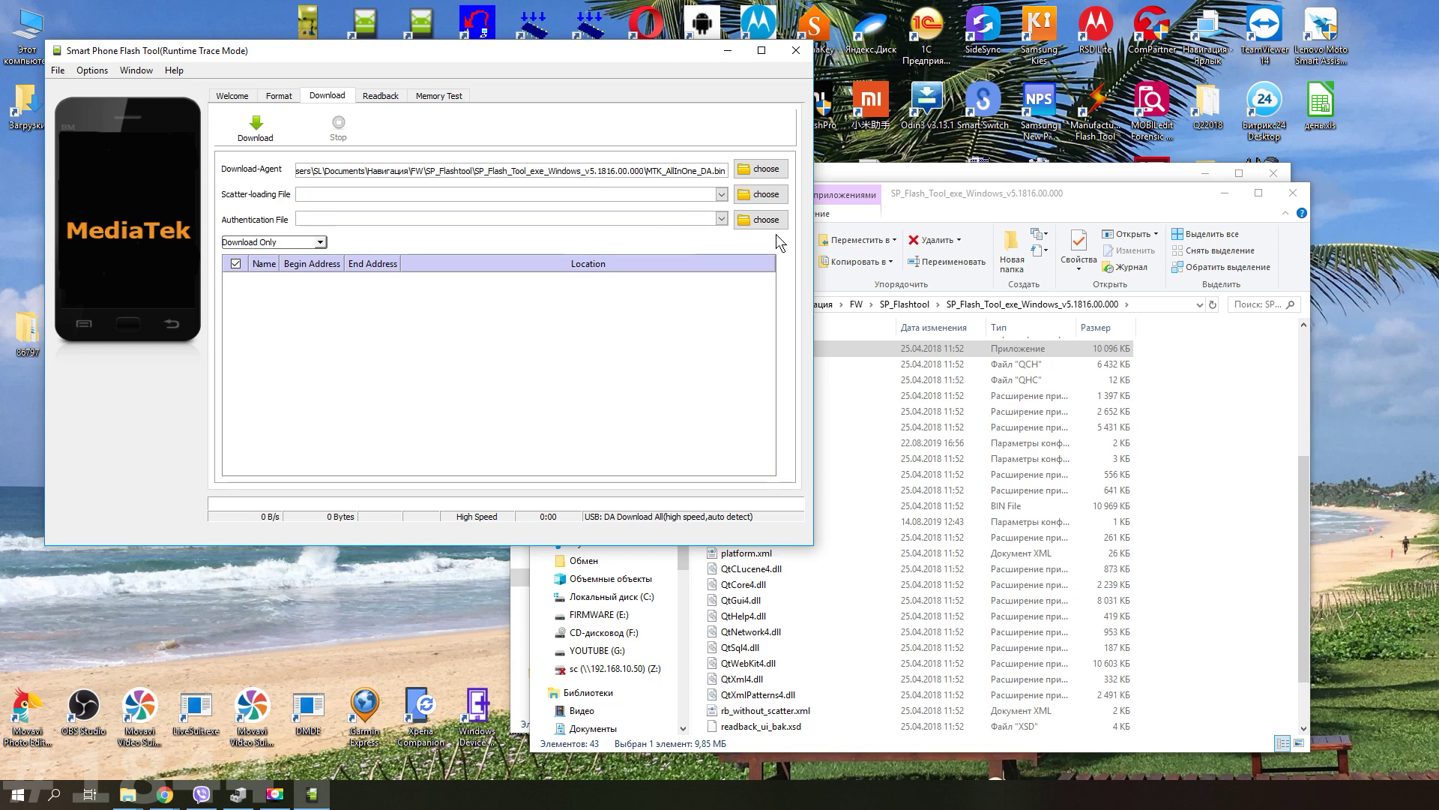
- Load MT6580_Android_scatter.txt from C:\5 as the scatter-loading file
{"action": "left_click", "coordinate": [754, 199]}
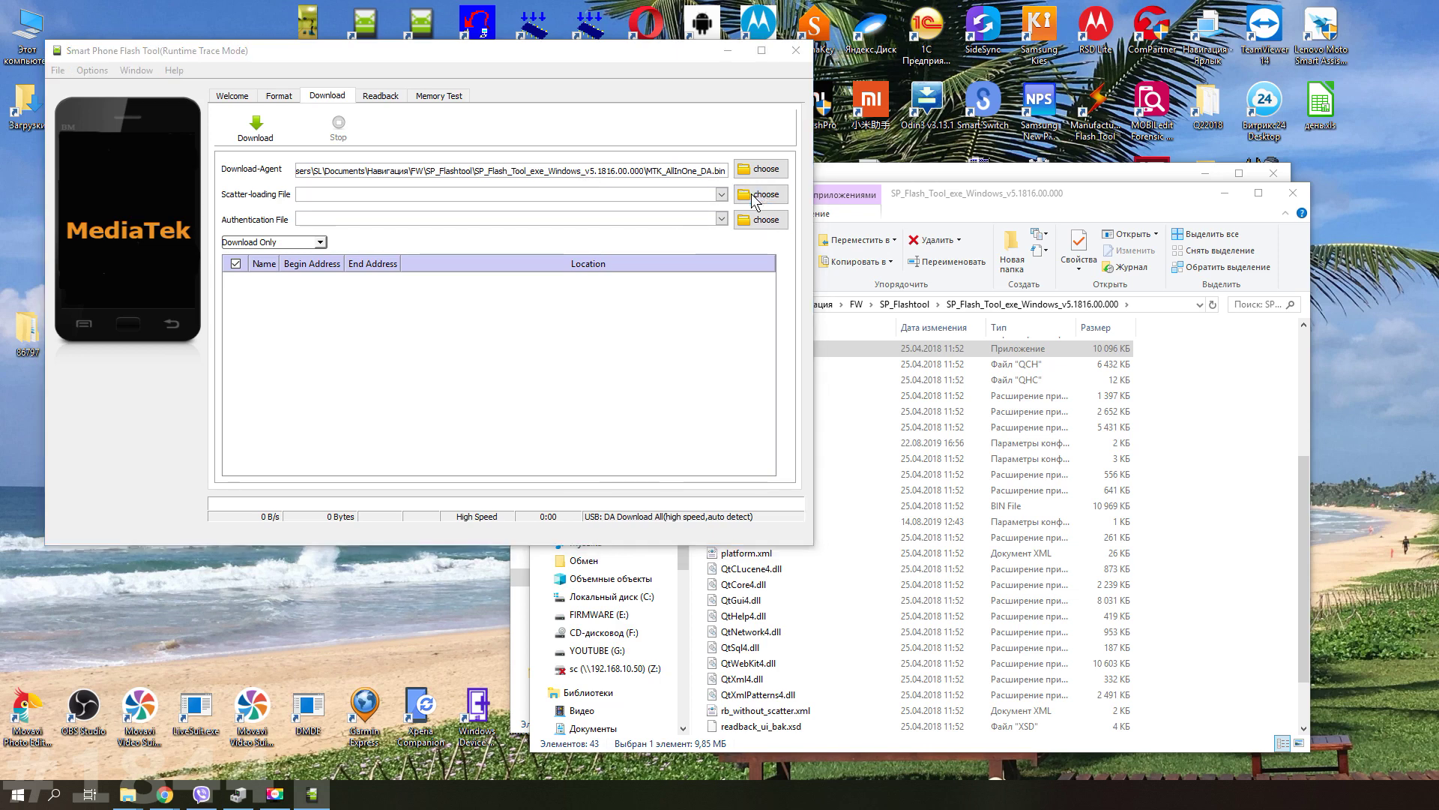
{"action": "scroll", "coordinate": [162, 293], "scroll_direction": "down", "scroll_amount": 4}
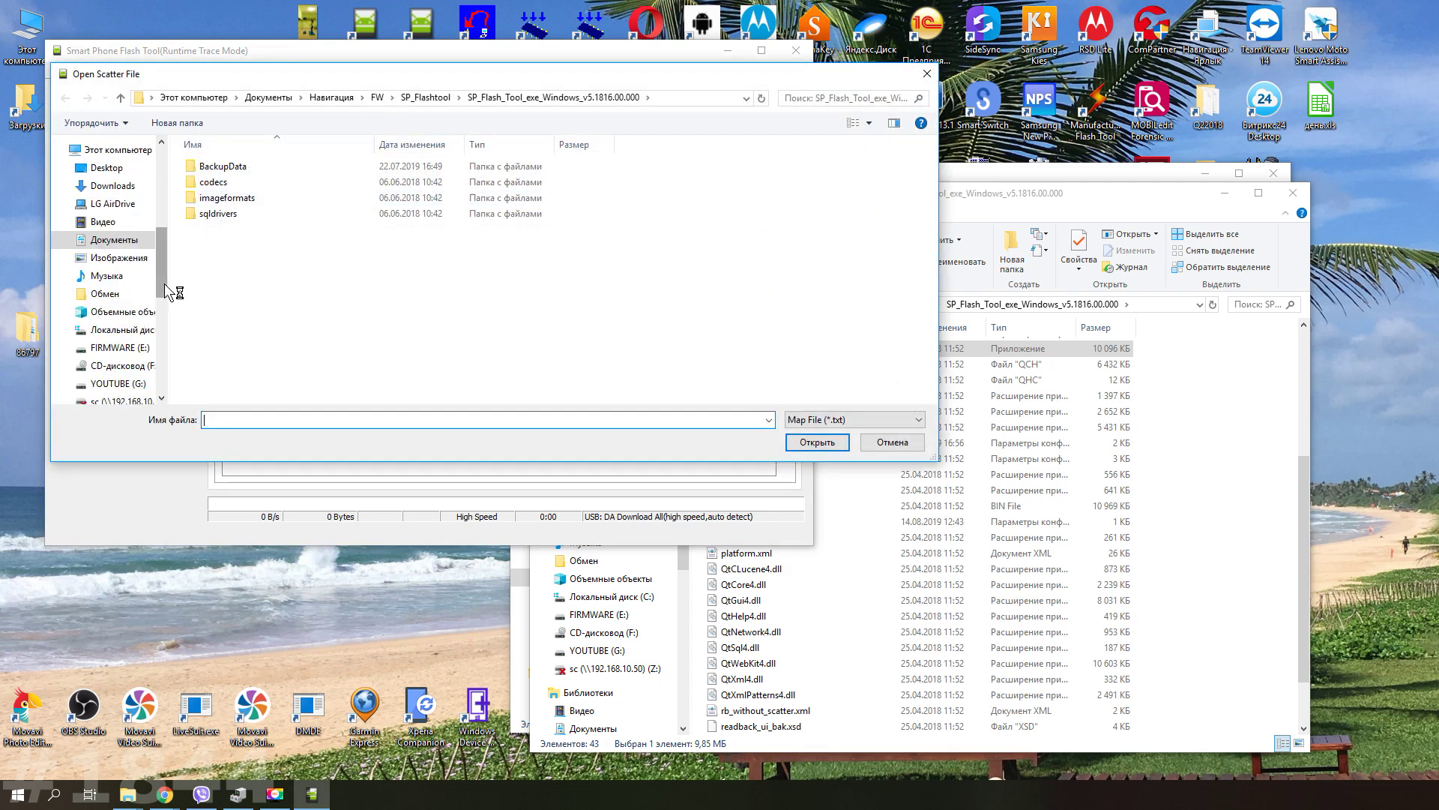
{"action": "left_click", "coordinate": [150, 330]}
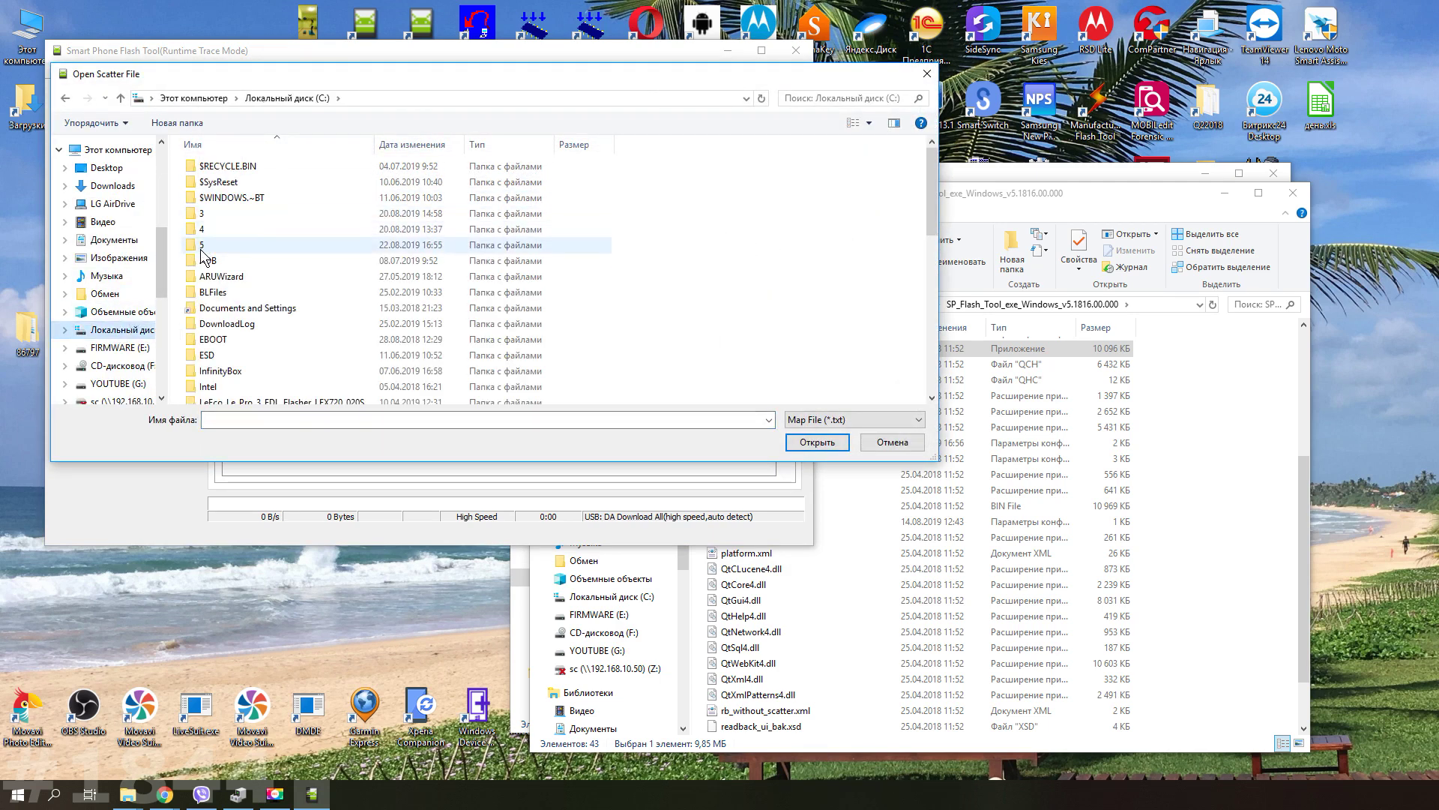
{"action": "double_click", "coordinate": [204, 246]}
{"action": "double_click", "coordinate": [242, 201]}
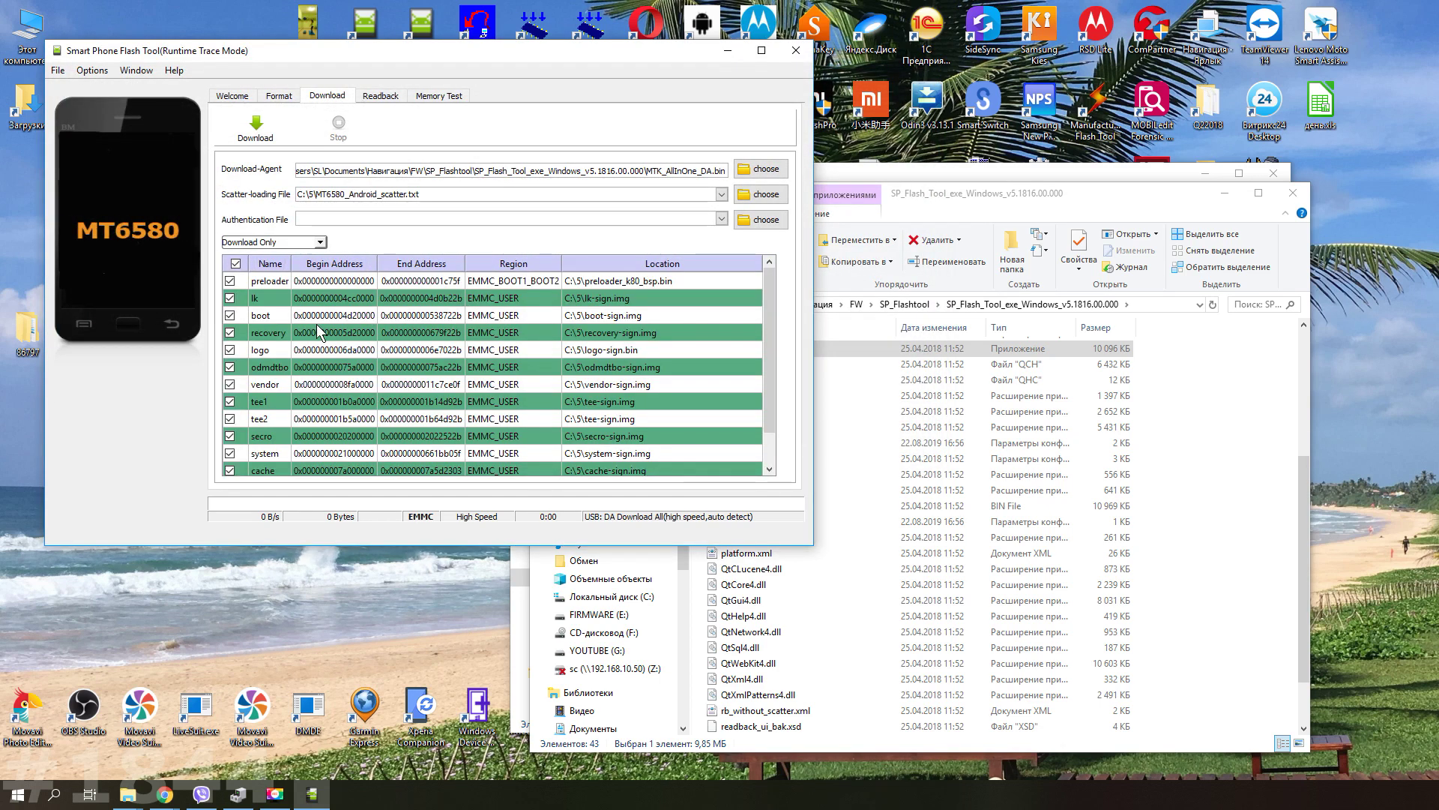
- Review the loaded partition list and deselect all partitions for download
{"action": "scroll", "coordinate": [322, 334], "scroll_direction": "down", "scroll_amount": 1}
{"action": "scroll", "coordinate": [283, 361], "scroll_direction": "up", "scroll_amount": 1}
{"action": "left_click", "coordinate": [297, 244]}
{"action": "left_click", "coordinate": [284, 264]}
{"action": "left_click", "coordinate": [236, 263]}
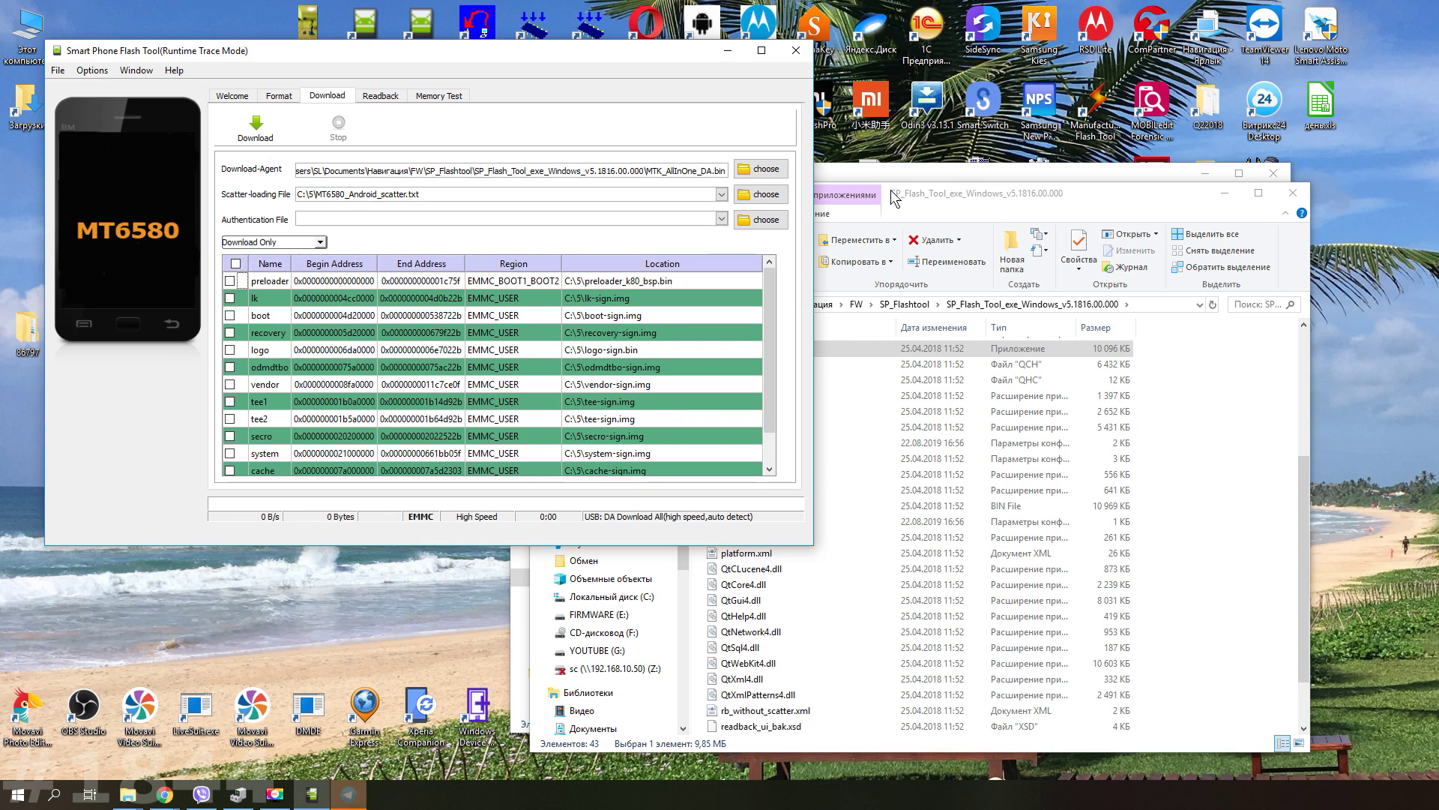
- Open MT6580_Android_scatter.txt from C:\5 in Notepad++ and search it for the frp partition entry
{"action": "left_click", "coordinate": [1024, 168]}
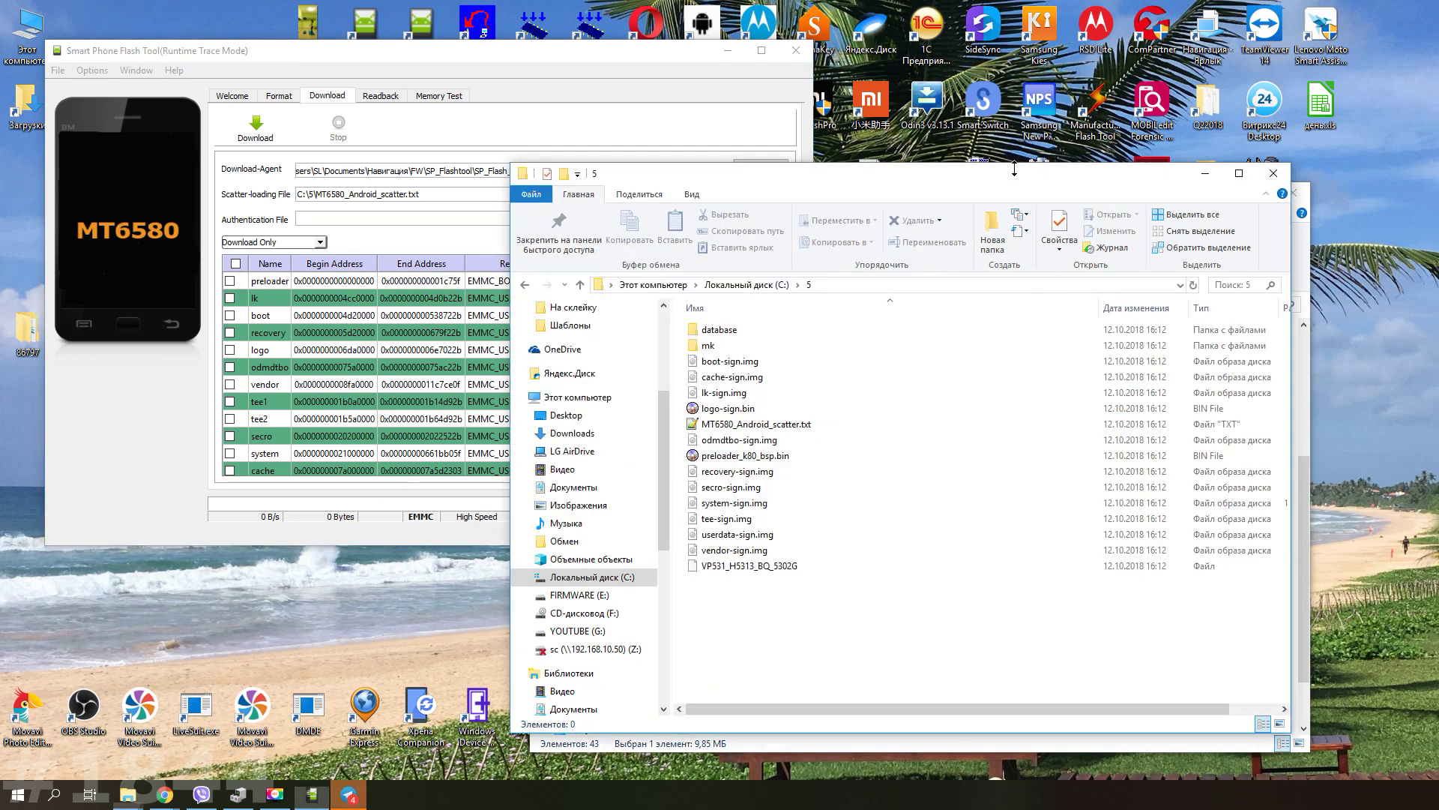
{"action": "double_click", "coordinate": [742, 426]}
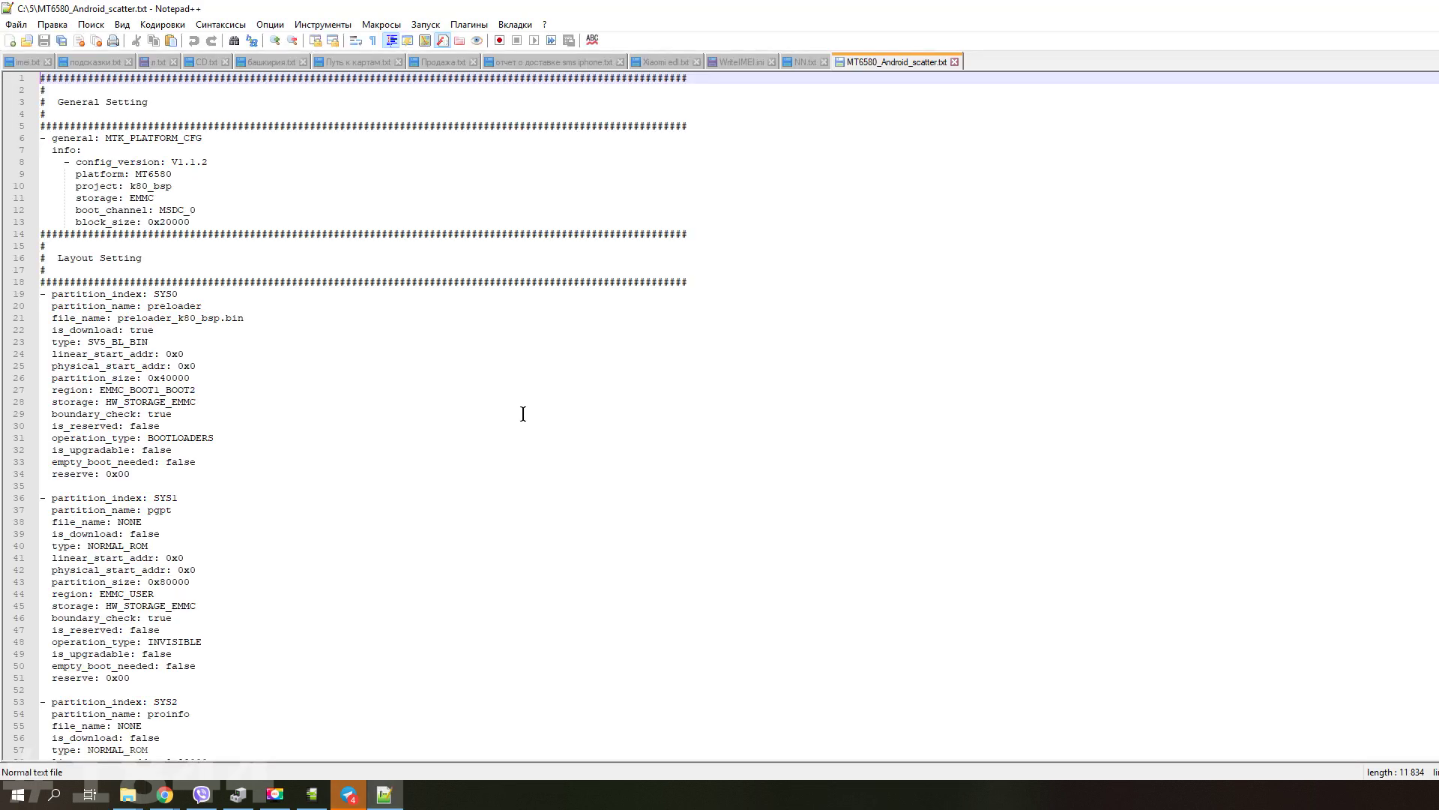
{"action": "key", "text": "ctrl+f"}
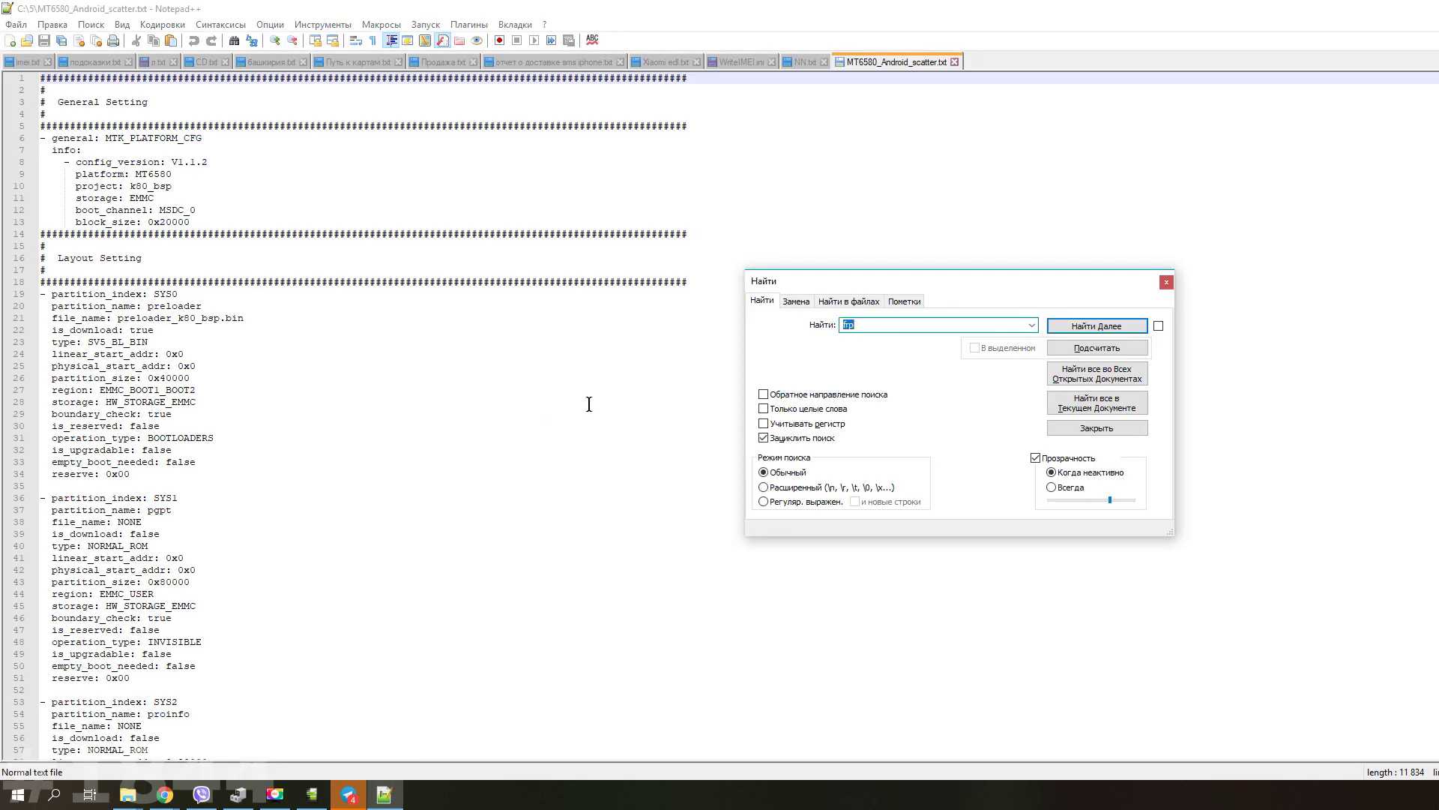
{"action": "key", "text": "Return"}
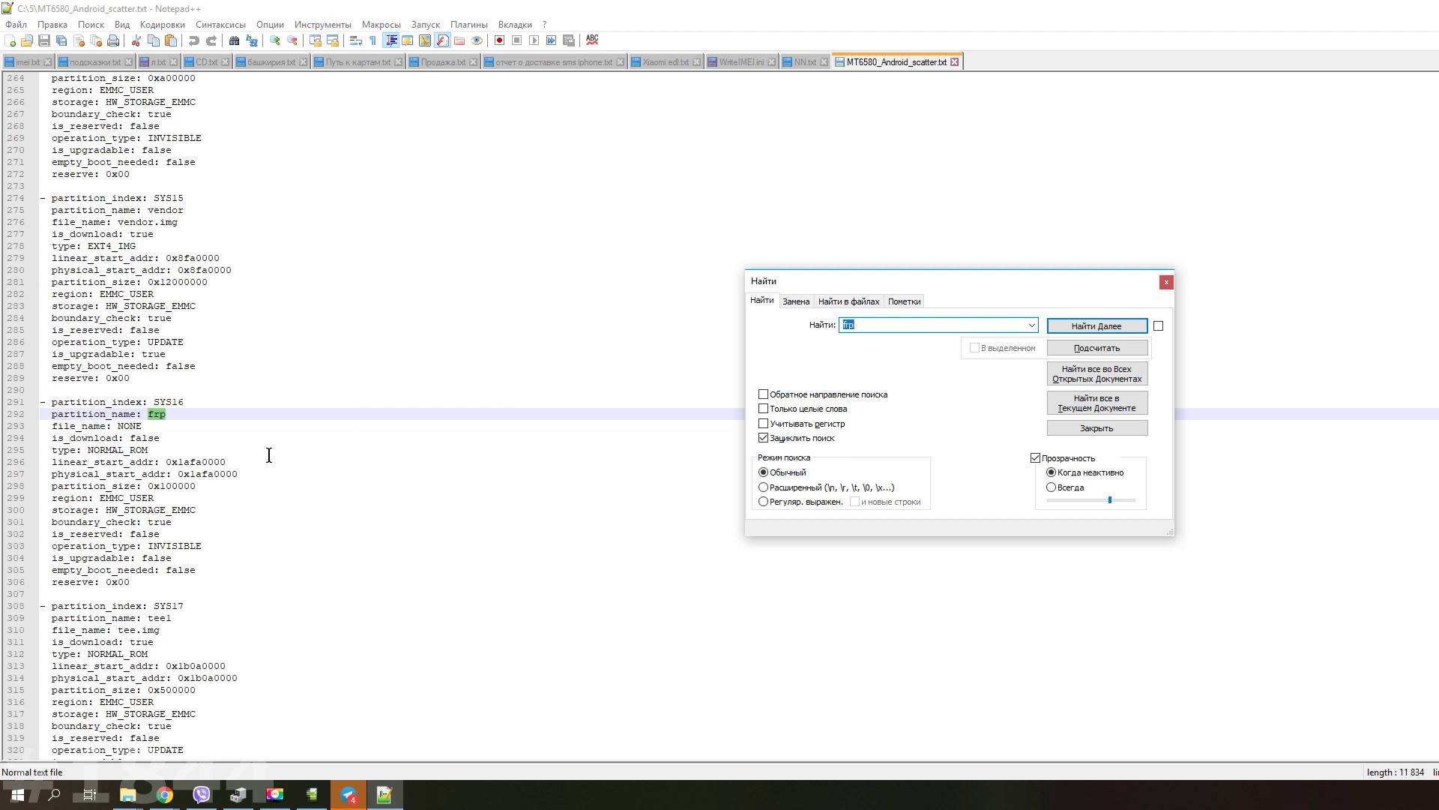
- Set up a manual format in Smart Phone Flash Tool with the scatter file's frp values: begin address 0x1afa0000, format length 0x100000
{"action": "double_click", "coordinate": [199, 461]}
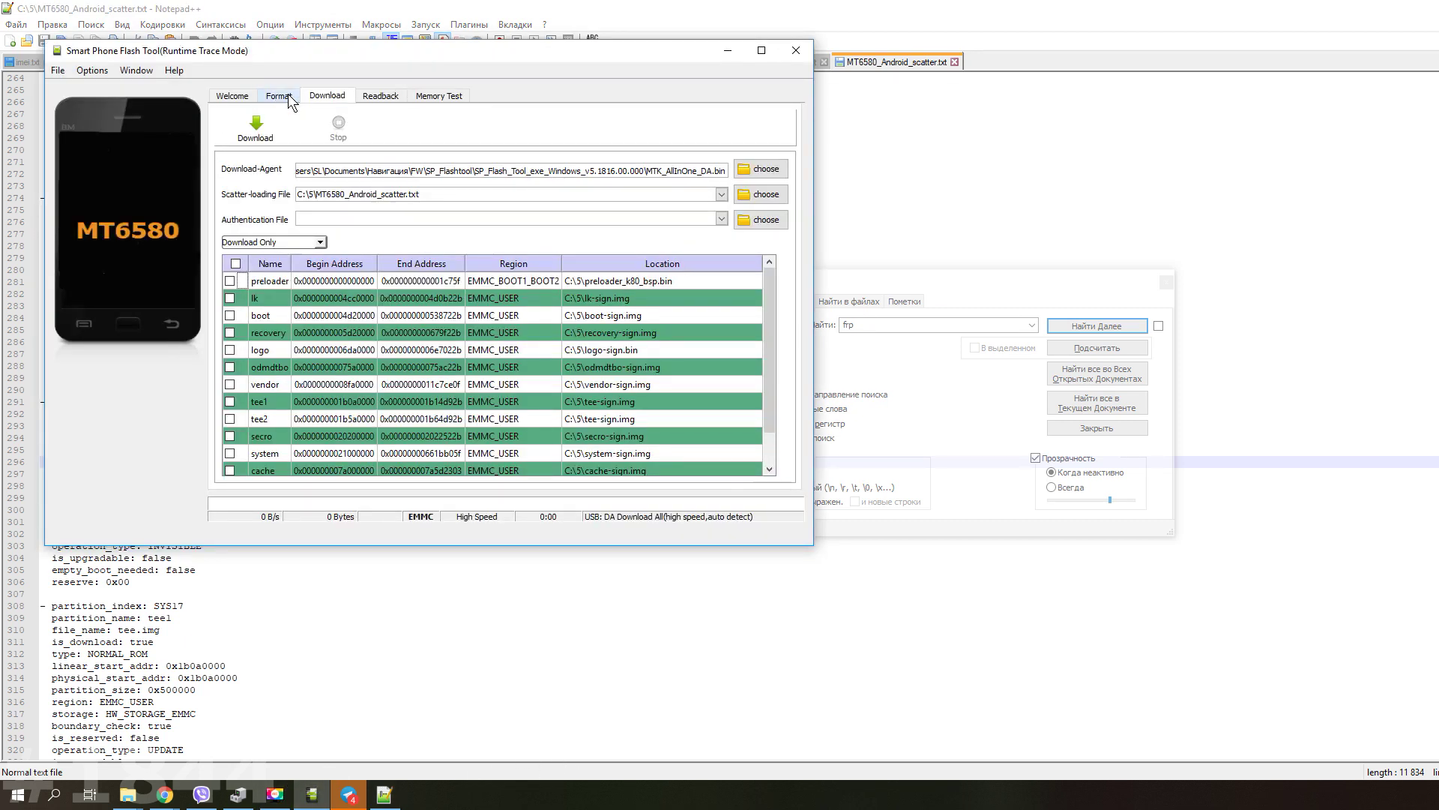
{"action": "left_click", "coordinate": [288, 95]}
{"action": "left_click", "coordinate": [237, 201]}
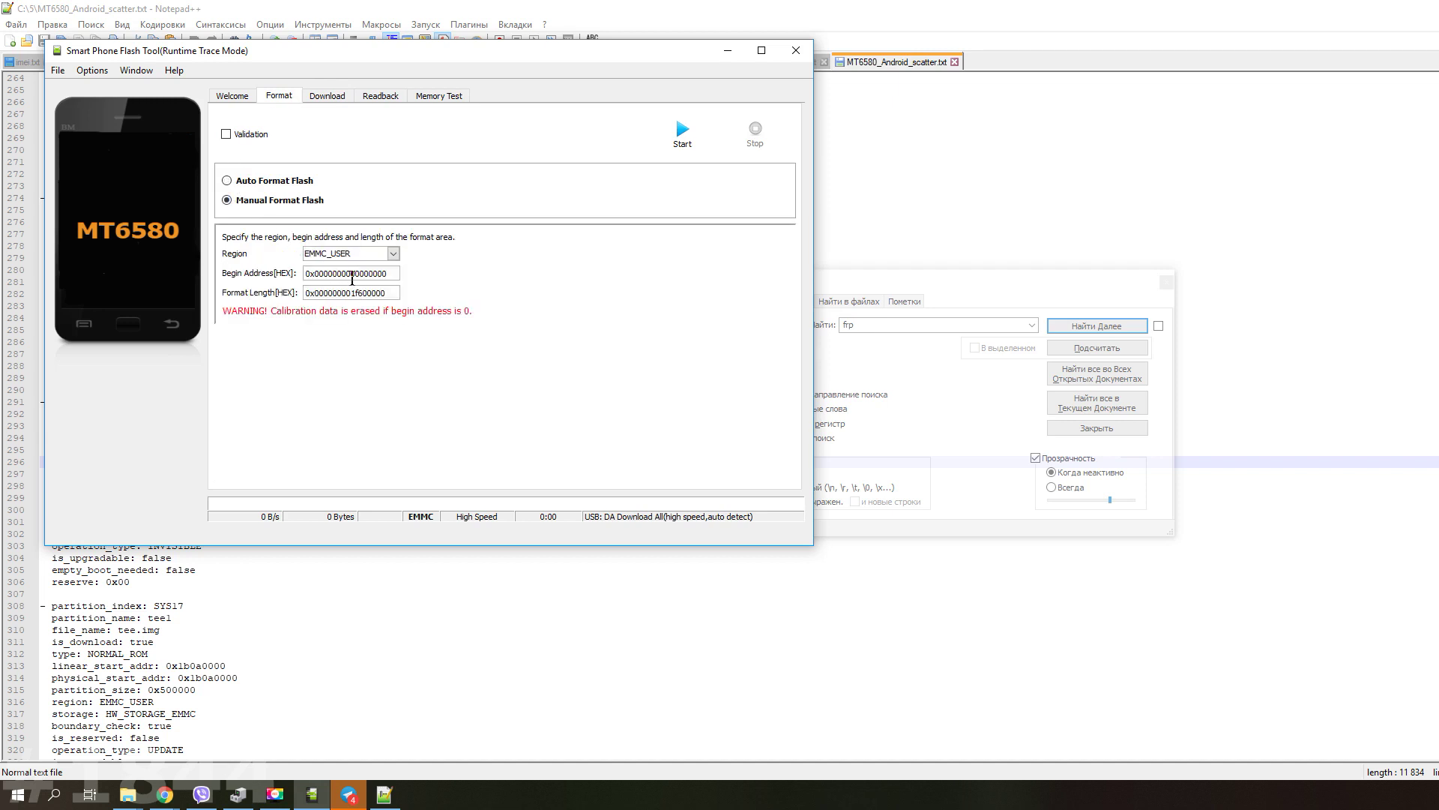
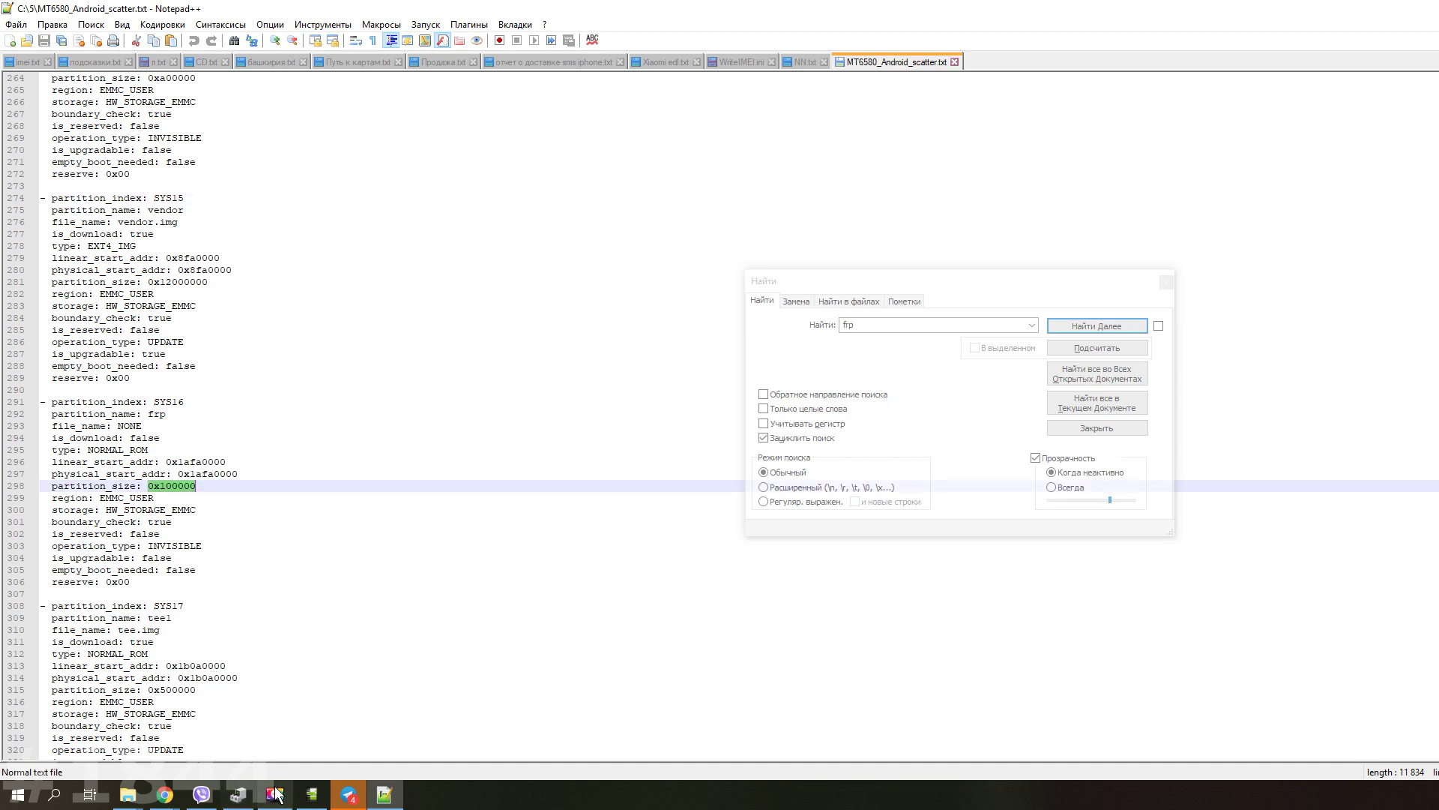
{"action": "left_click", "coordinate": [311, 794]}
{"action": "double_click", "coordinate": [329, 294]}
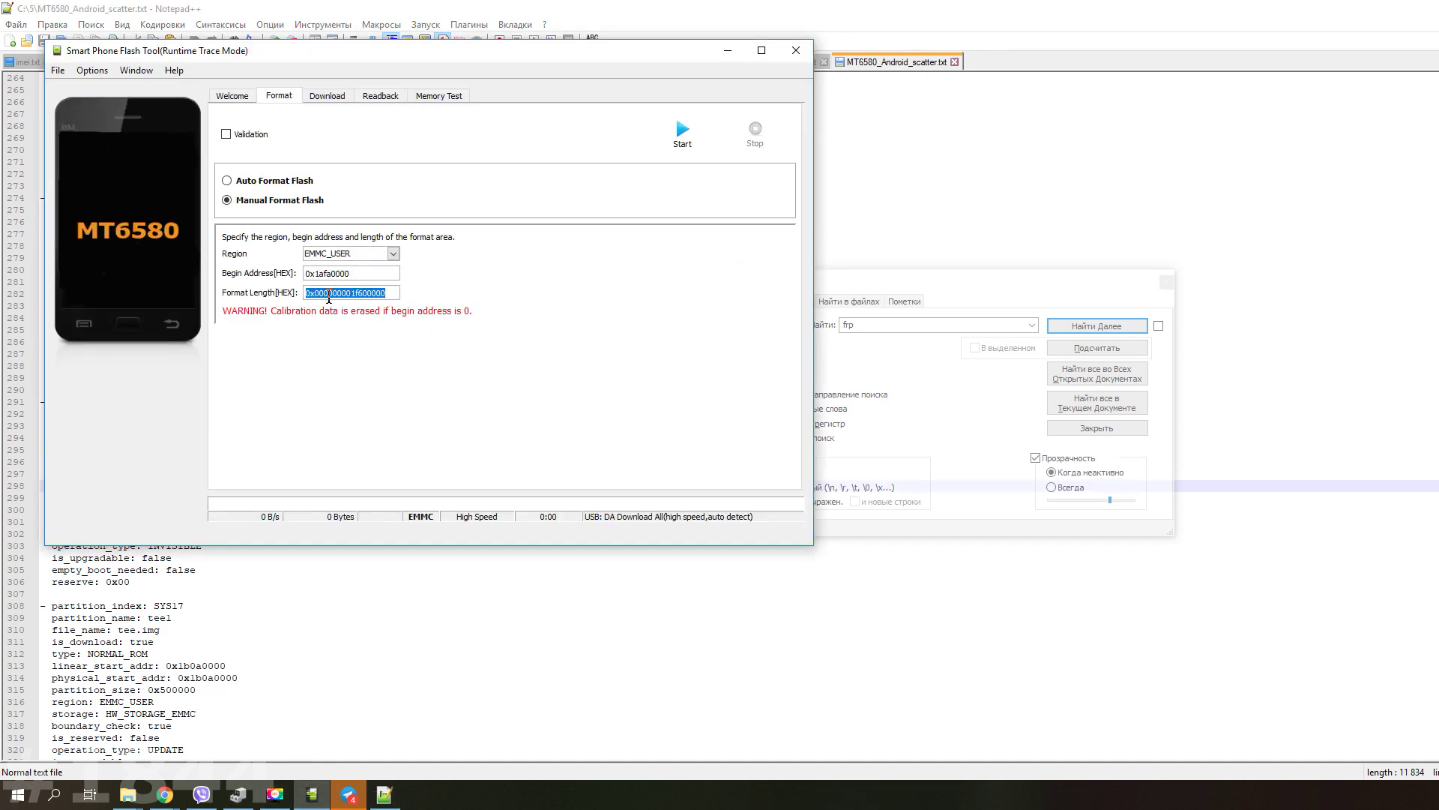
{"action": "type", "text": "0x100000"}
- Run the manual format of the frp region on the connected phone, retrying after errors, and dismiss the completion notice
{"action": "left_click", "coordinate": [682, 132]}
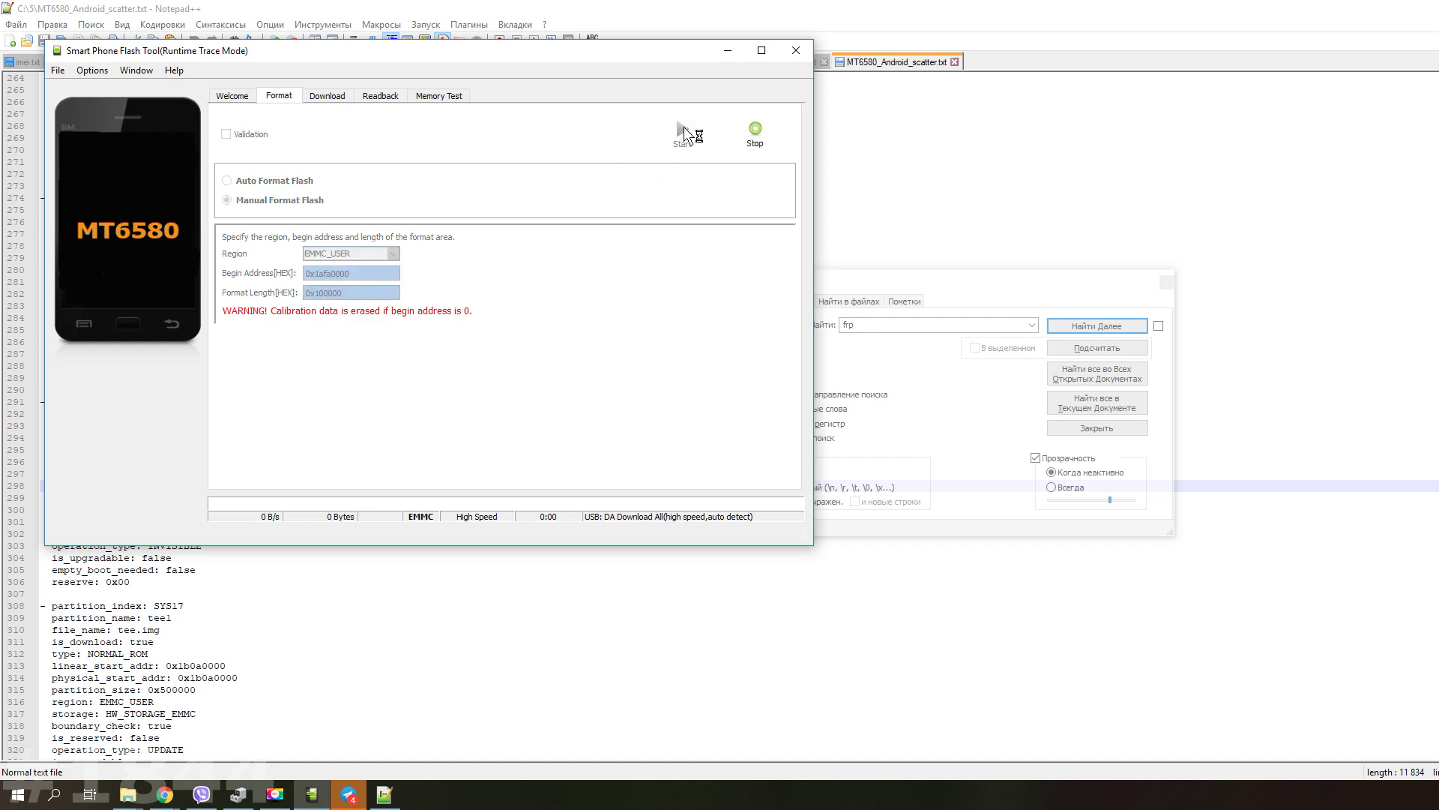
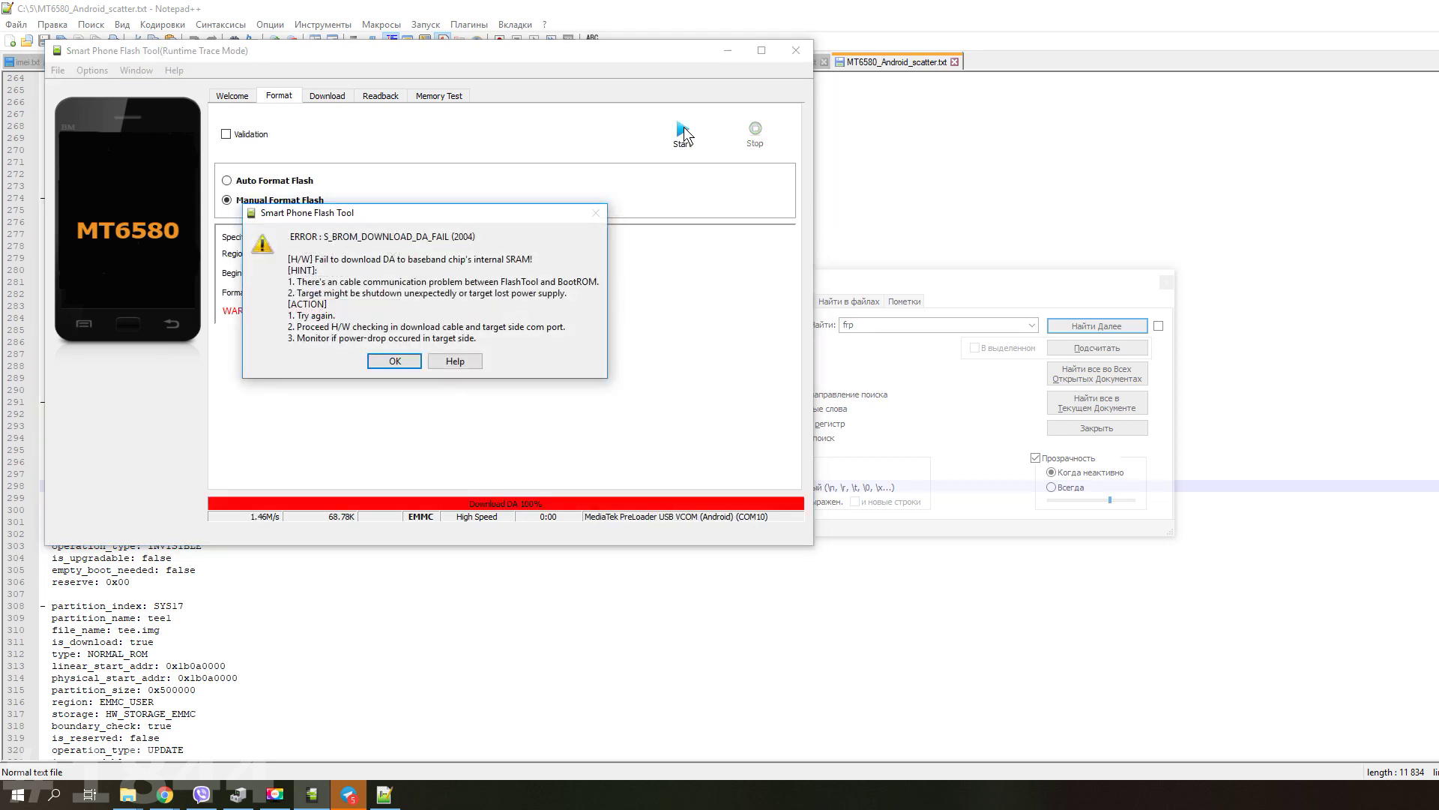
{"action": "left_click", "coordinate": [382, 362]}
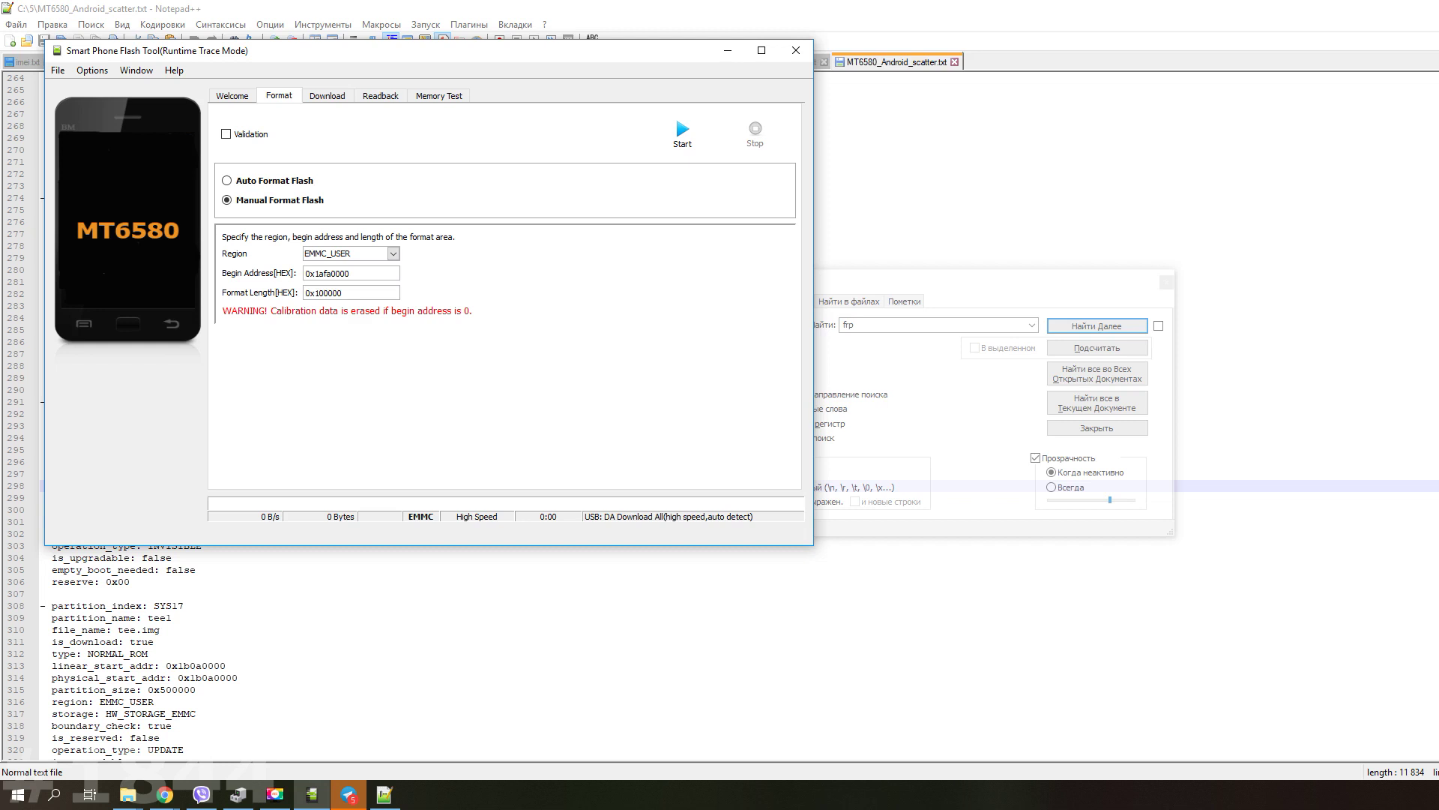
{"action": "left_click", "coordinate": [698, 141]}
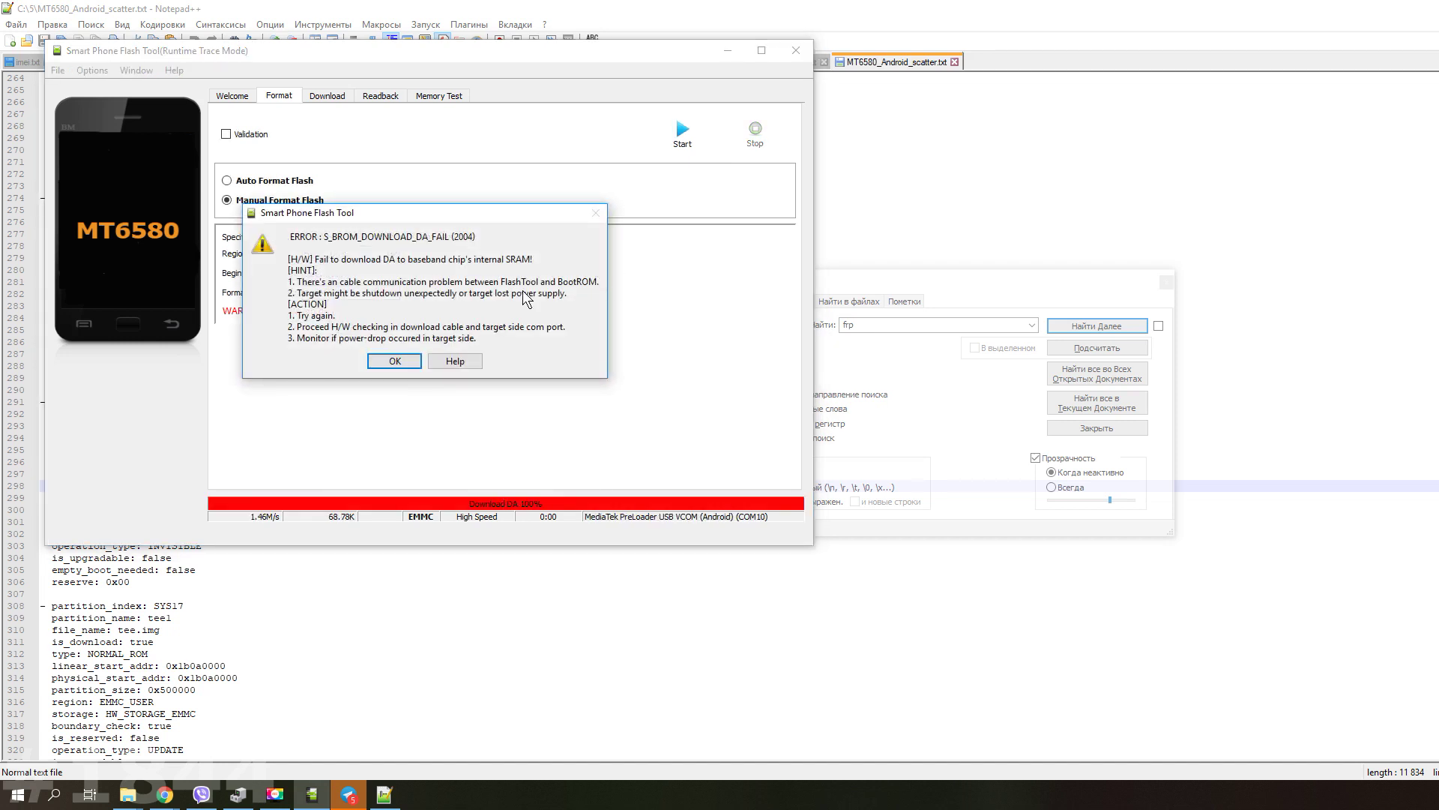
{"action": "left_click", "coordinate": [389, 358]}
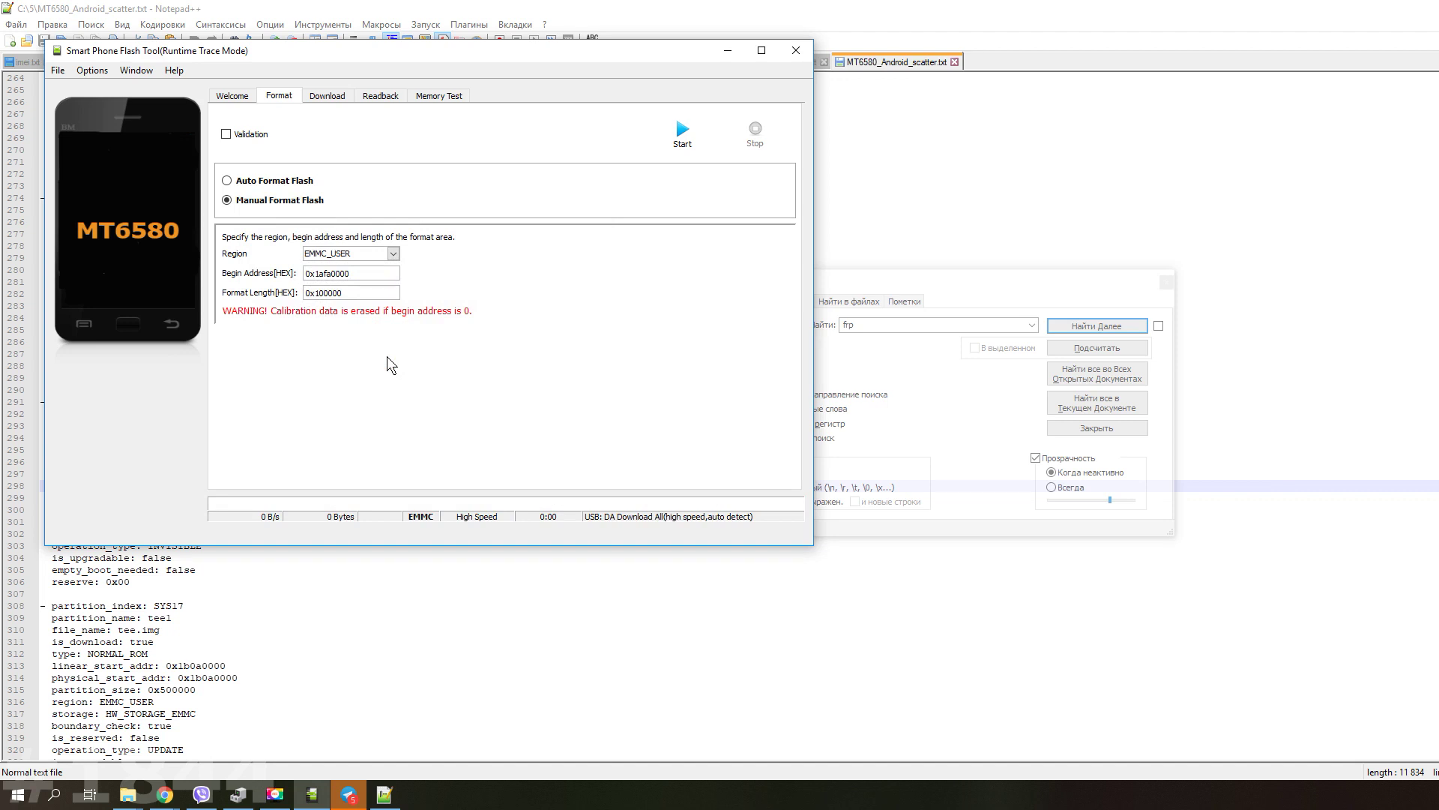
{"action": "left_click", "coordinate": [677, 135]}
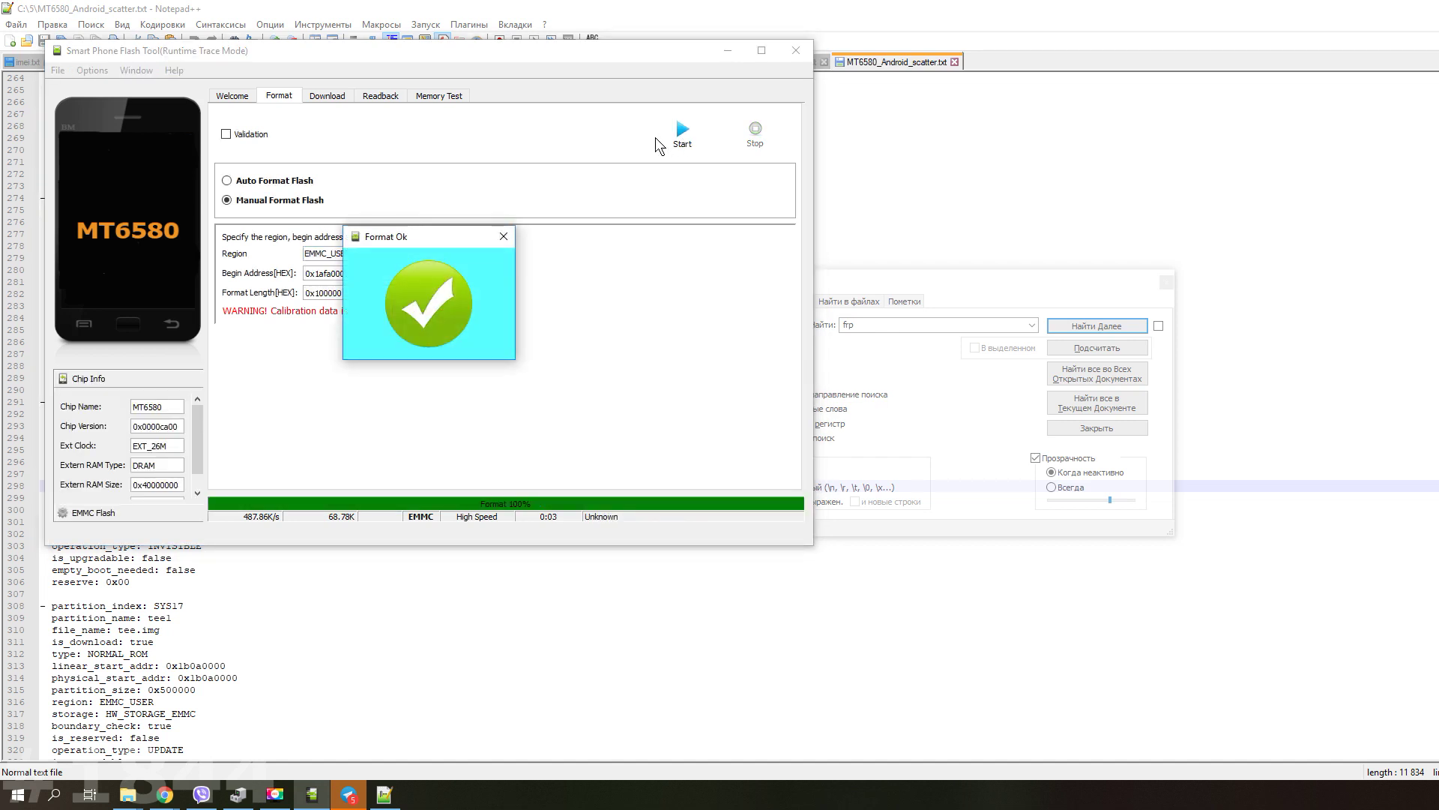
{"action": "left_click", "coordinate": [503, 237]}
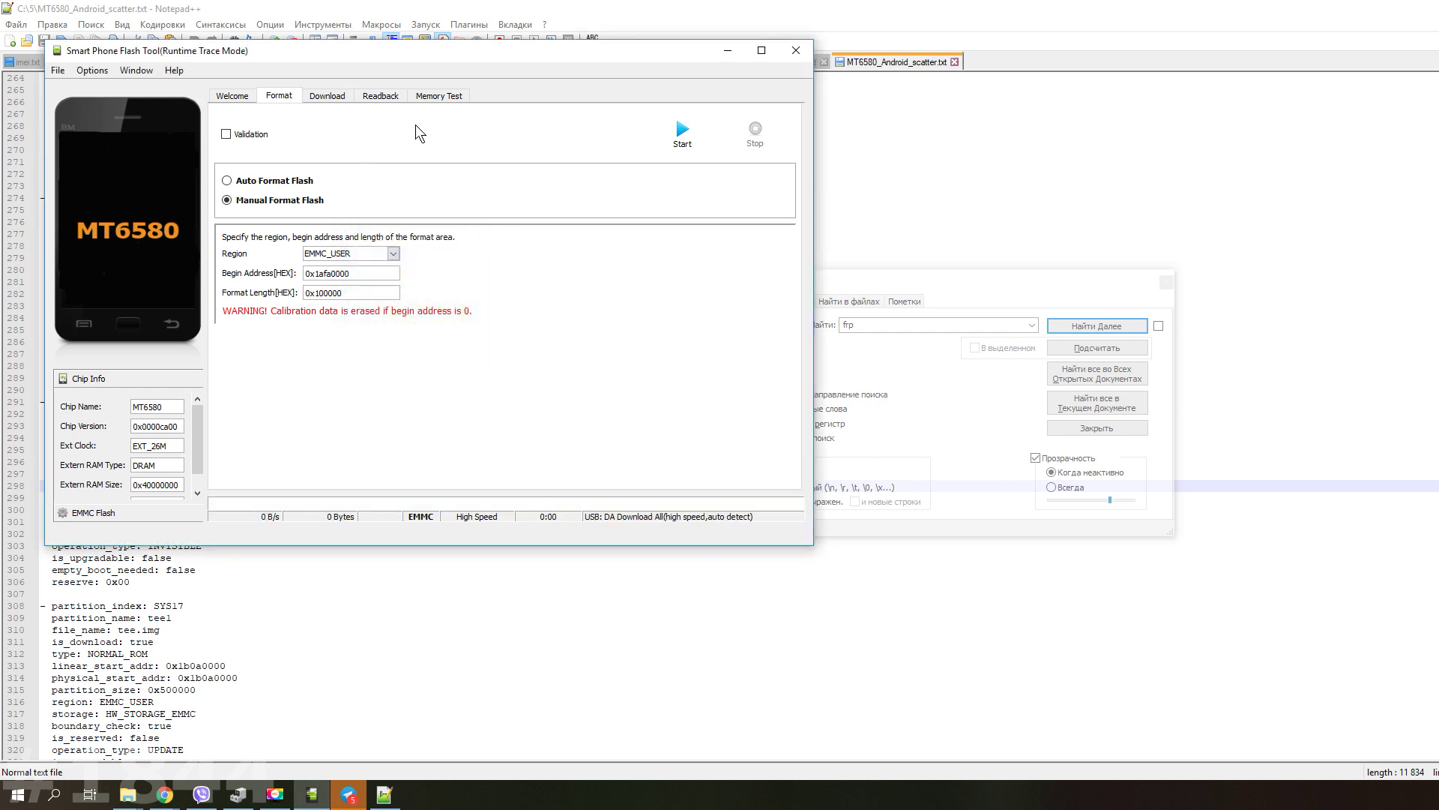
- Select Auto Format Flash as the format option, and set the download mode to Firmware Upgrade with all partitions selected
{"action": "left_click", "coordinate": [247, 183]}
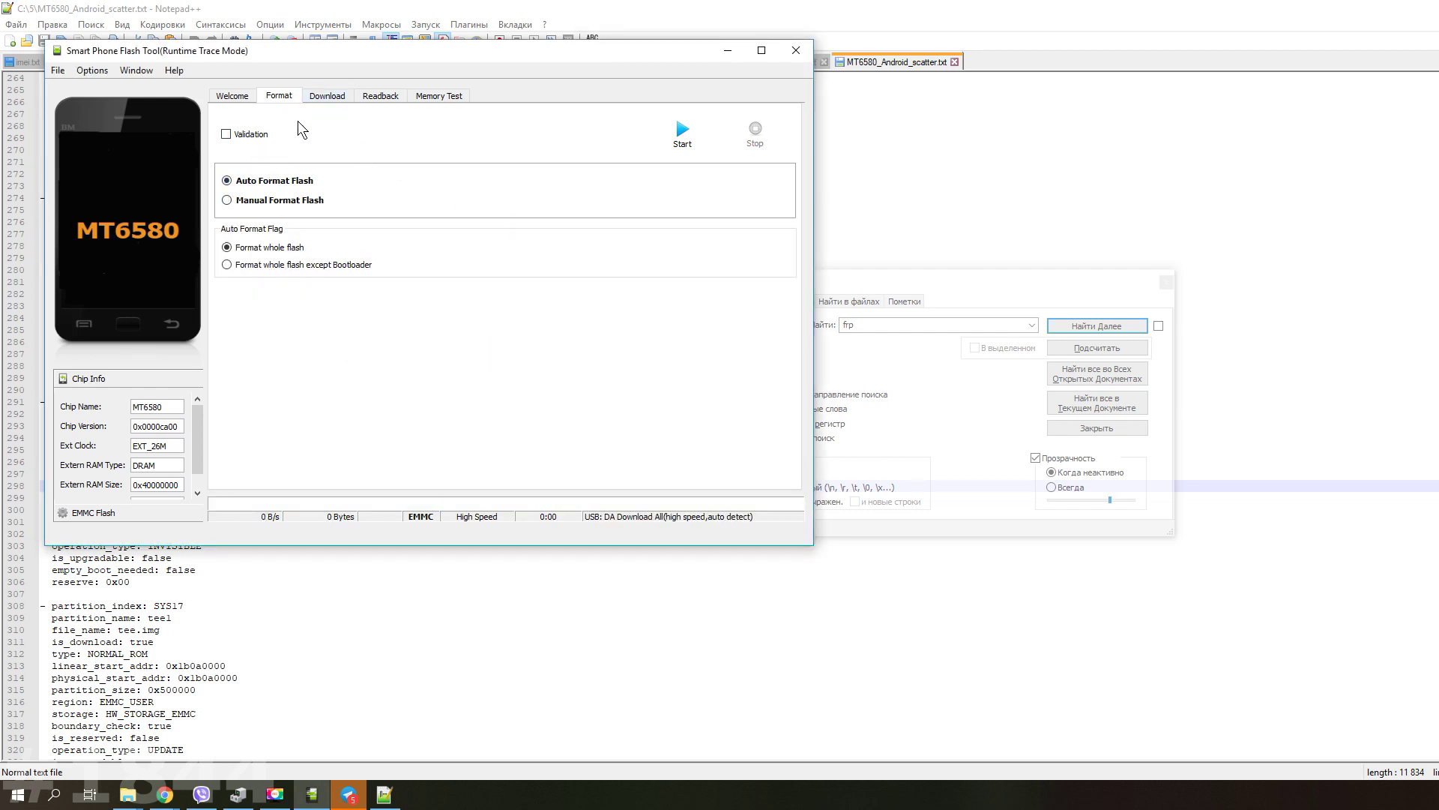
{"action": "left_click", "coordinate": [327, 96]}
{"action": "left_click", "coordinate": [243, 264]}
{"action": "left_click", "coordinate": [264, 242]}
{"action": "left_click", "coordinate": [255, 266]}
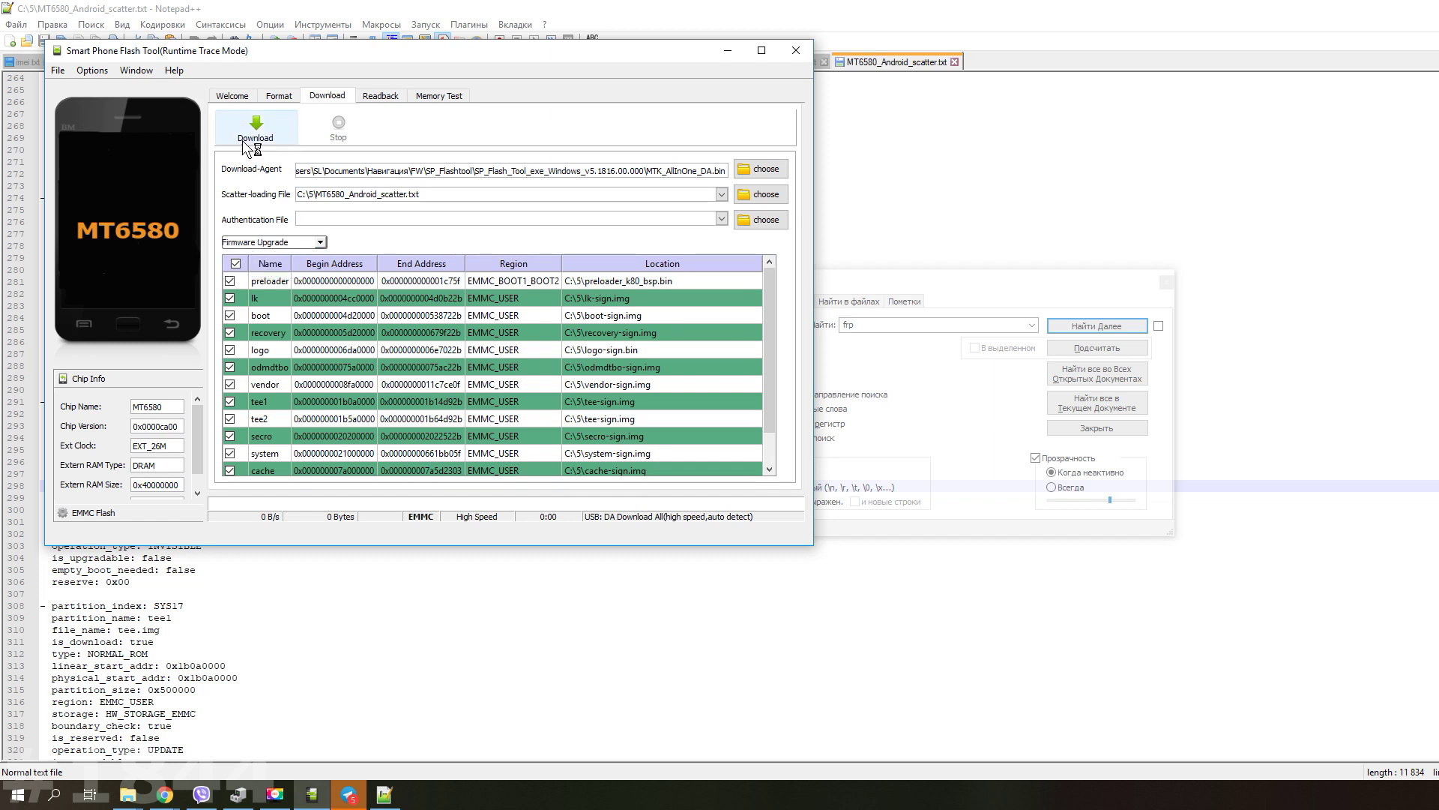
- Flash all selected partitions to the phone in Firmware Upgrade mode, retrying after an error, and dismiss the completion notice
{"action": "left_click", "coordinate": [249, 135]}
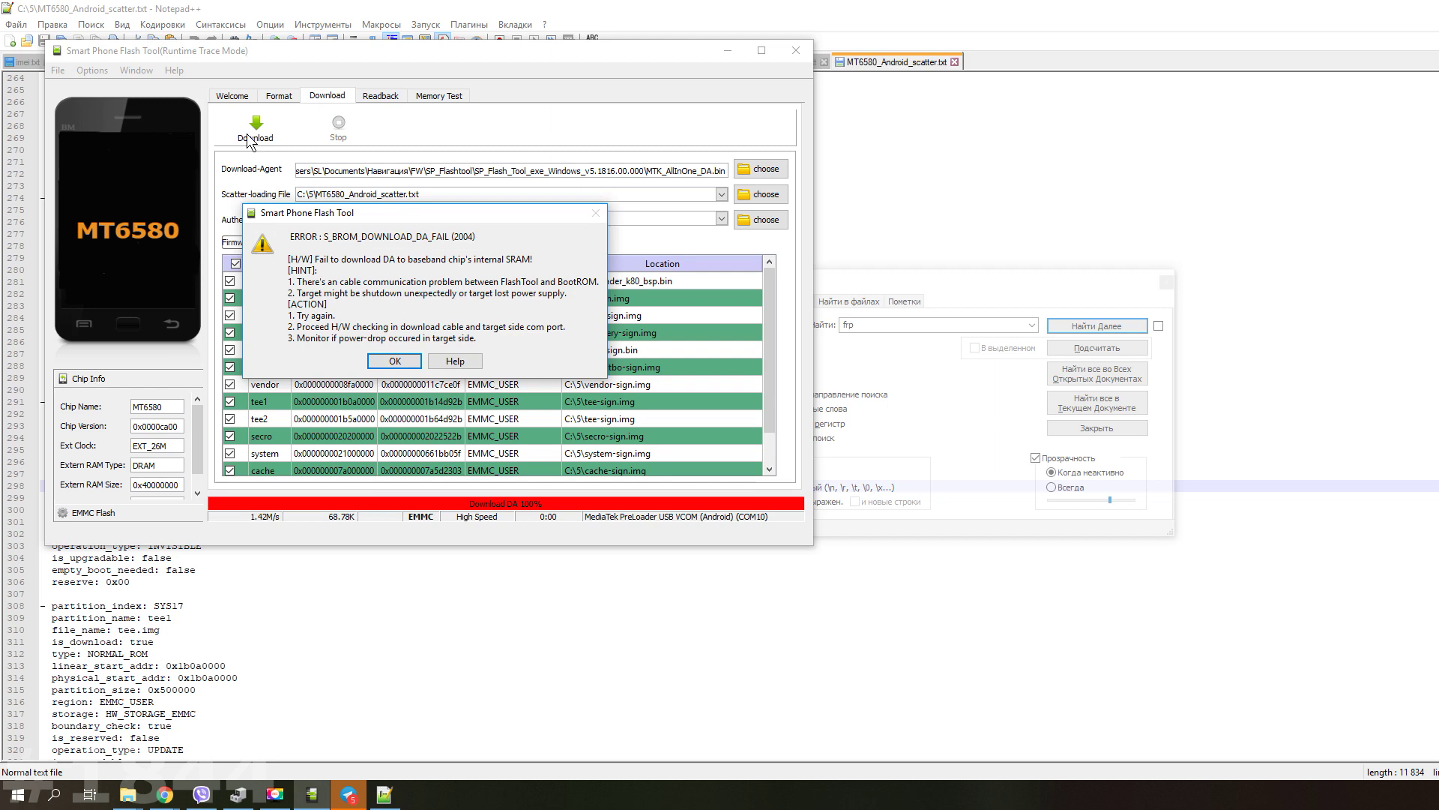
{"action": "left_click", "coordinate": [411, 362]}
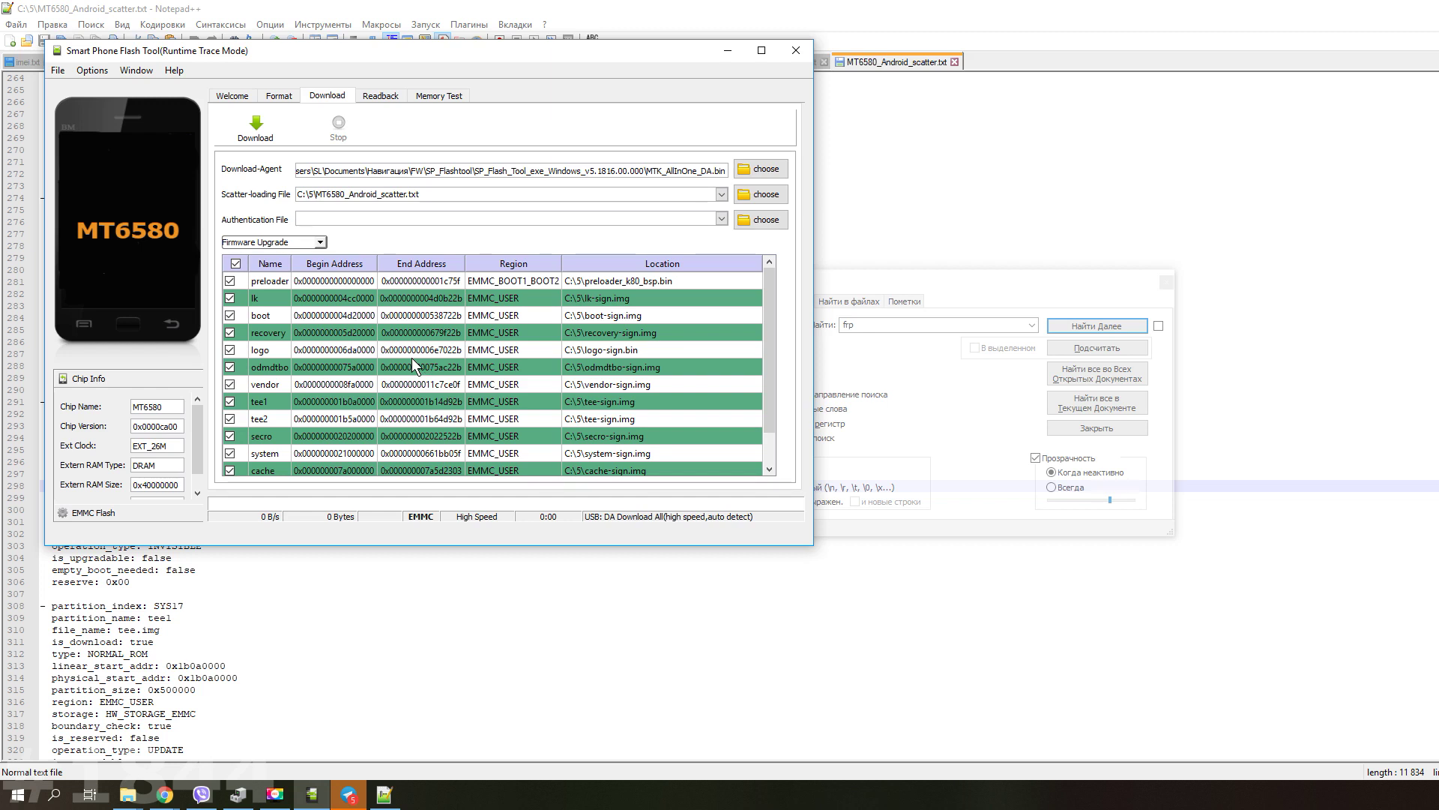
{"action": "left_click", "coordinate": [258, 128]}
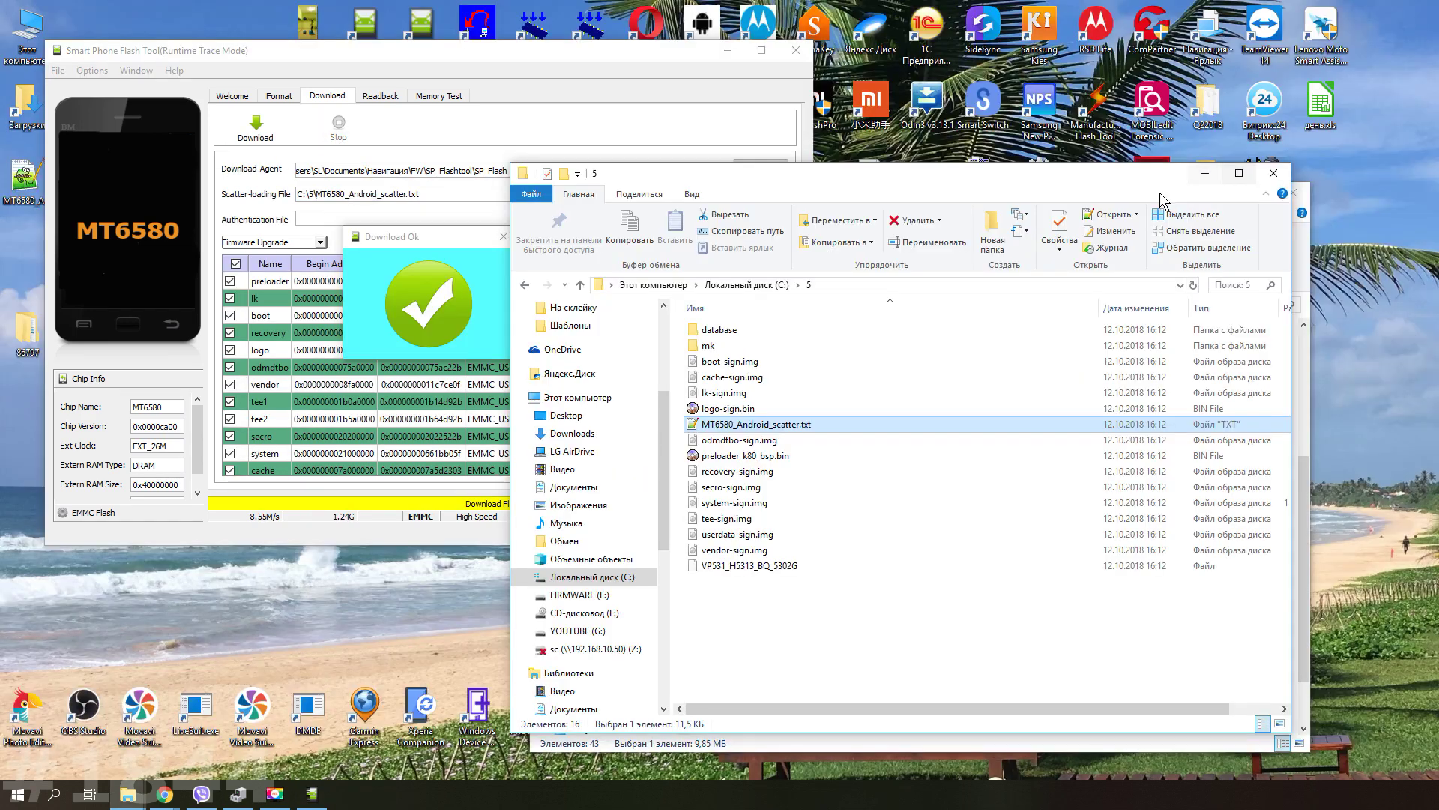
{"action": "left_click", "coordinate": [605, 51]}
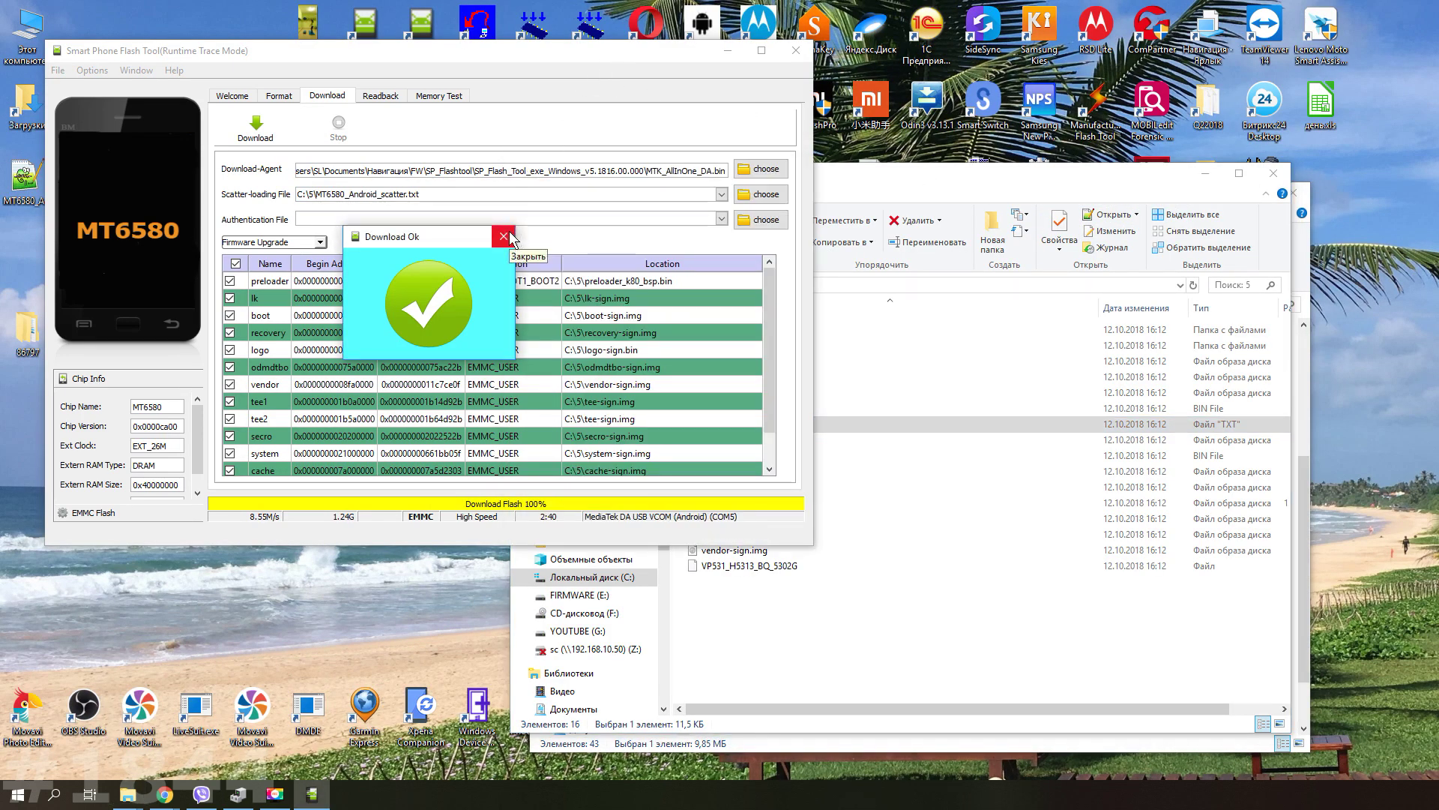
{"action": "left_click", "coordinate": [509, 234]}
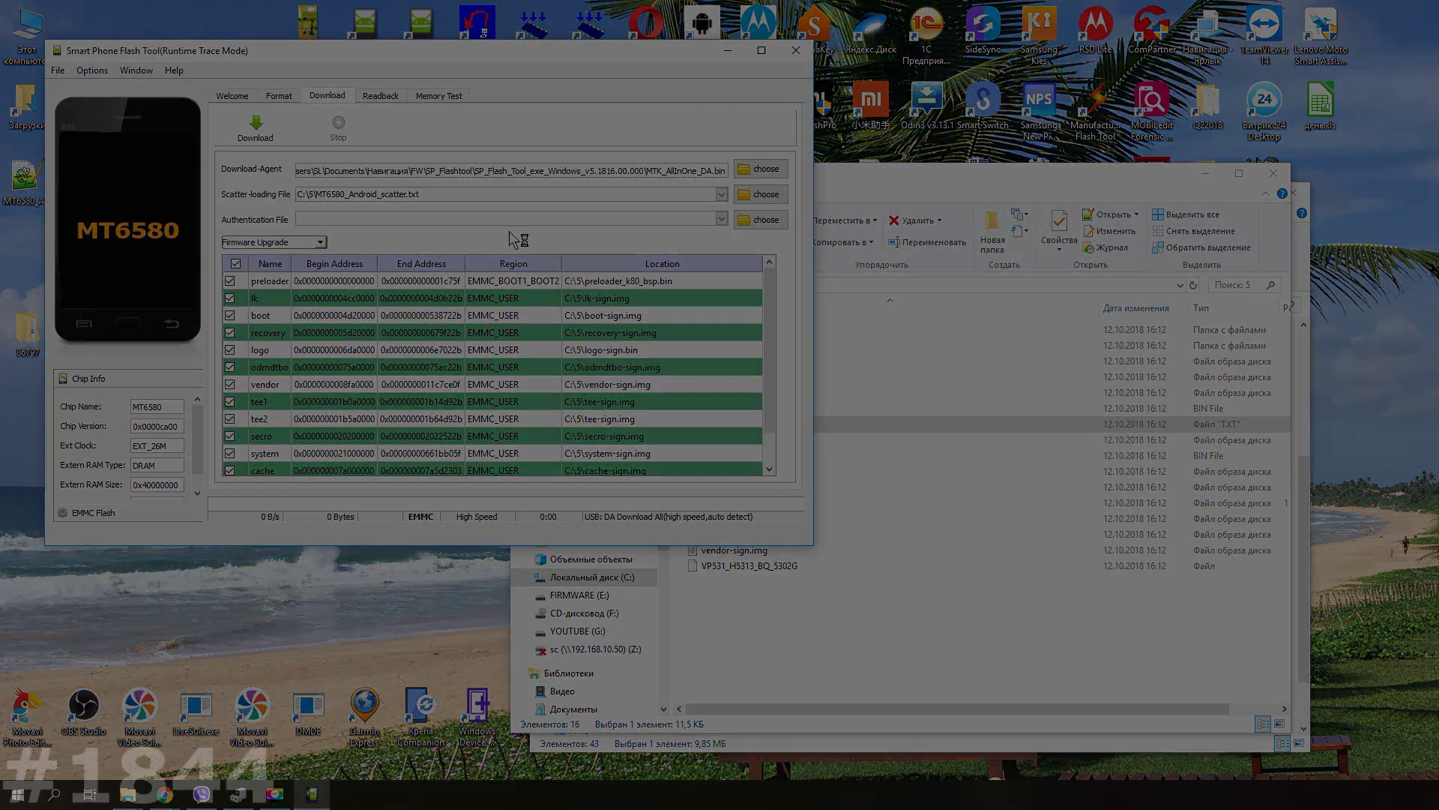